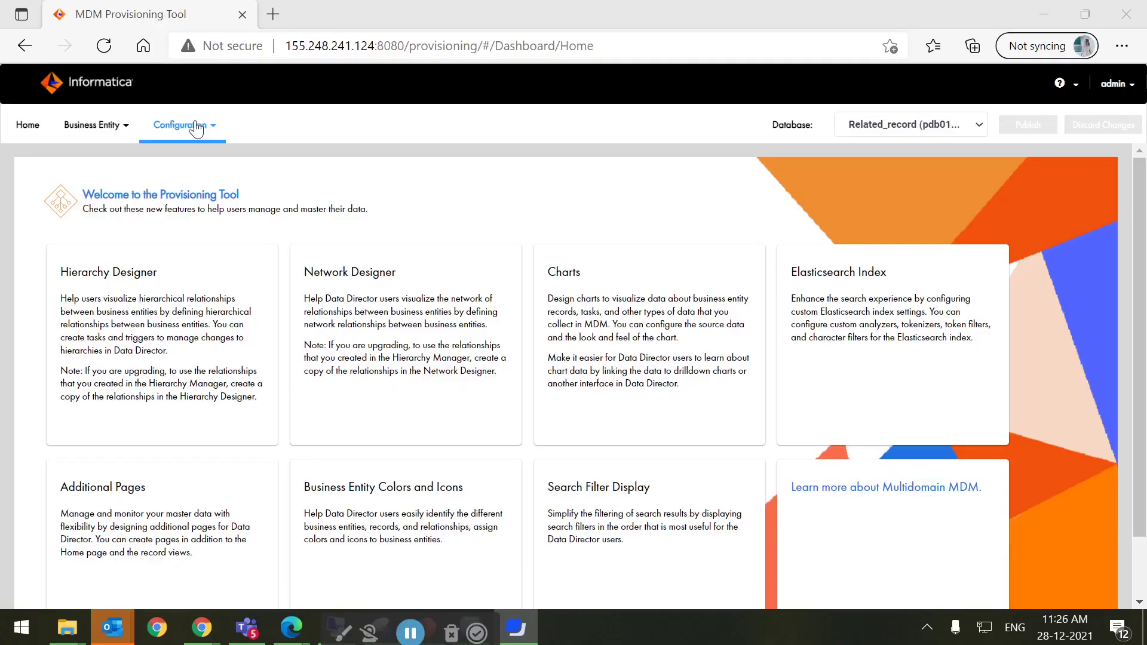
Create a new Related Records component in the Component Editor
left_click(197, 126)
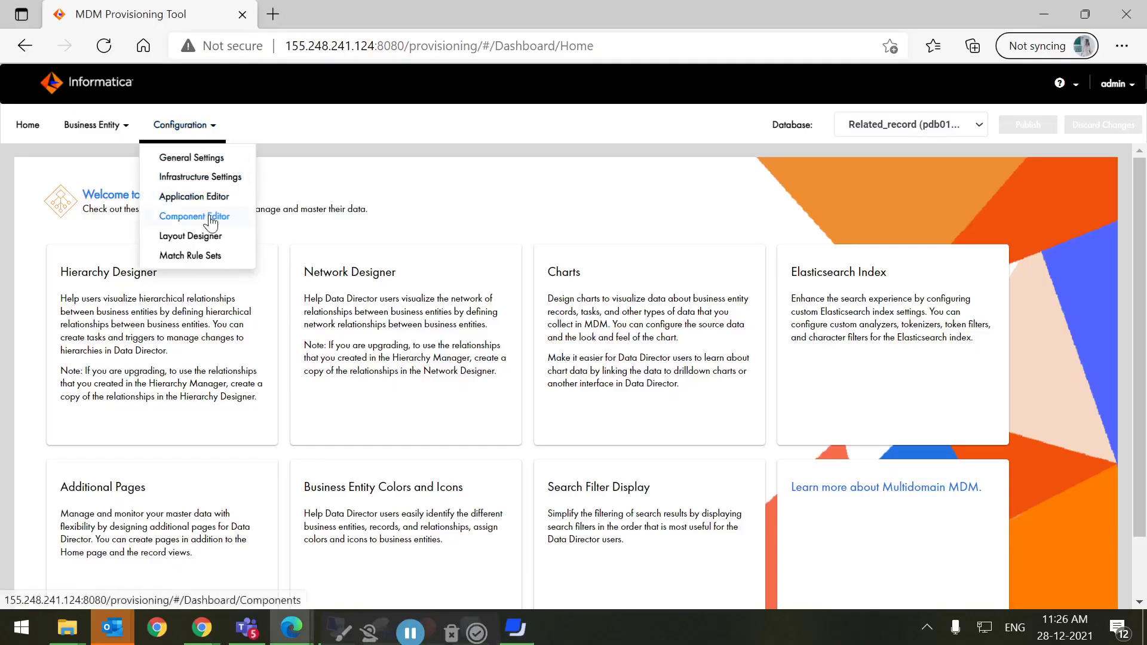
left_click(211, 218)
left_click(156, 233)
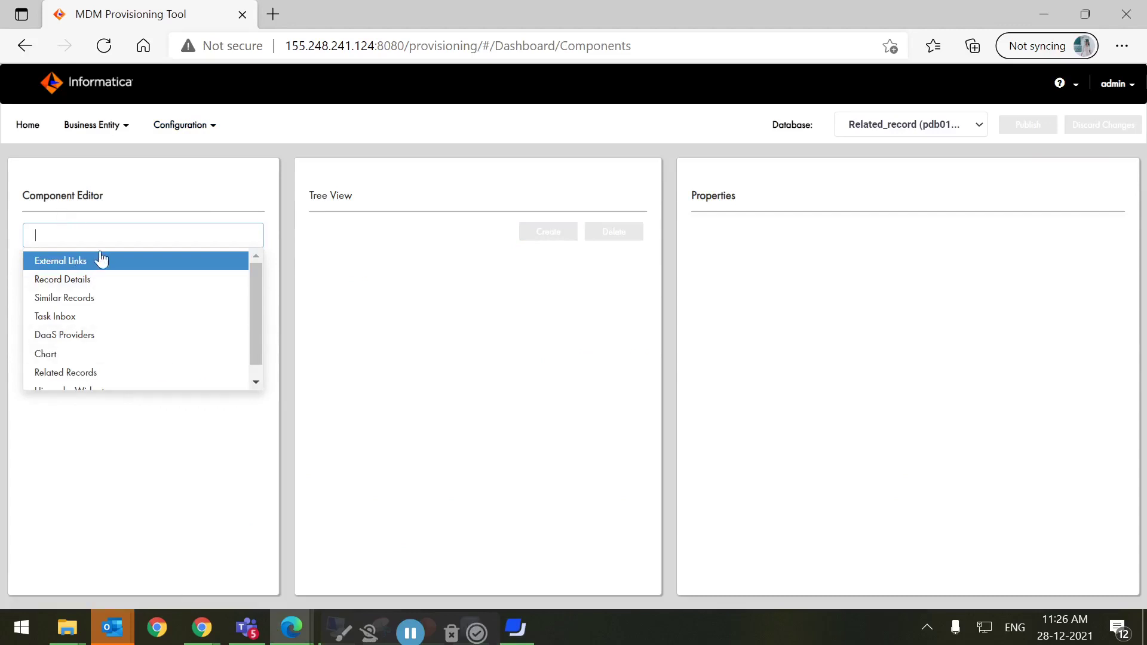
left_click(72, 373)
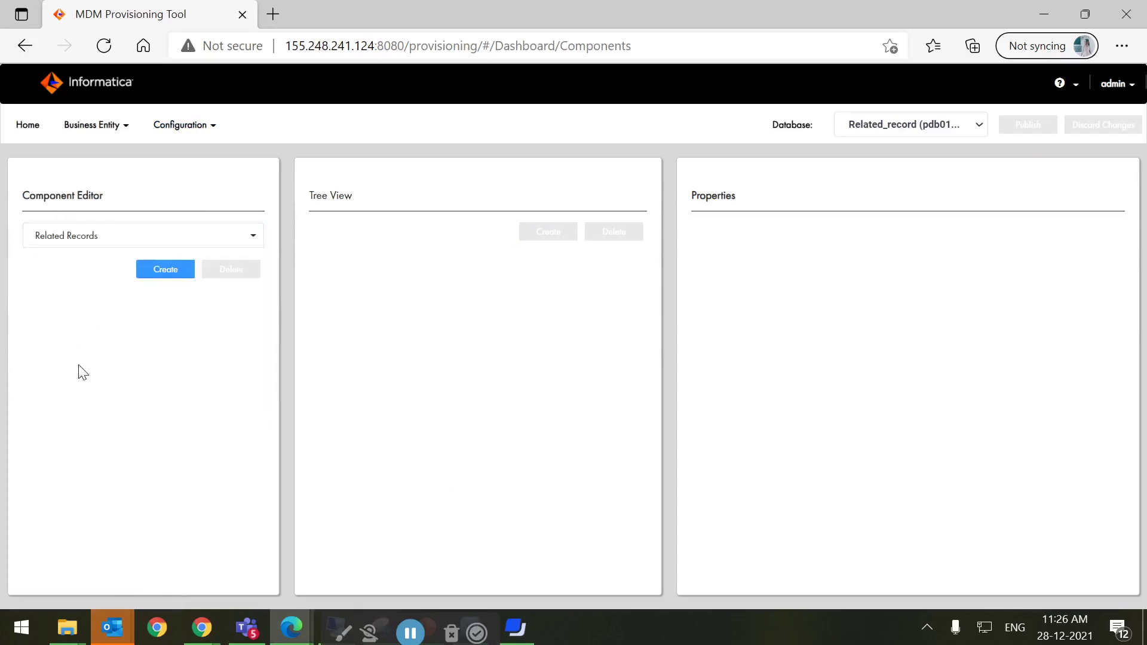
left_click(172, 273)
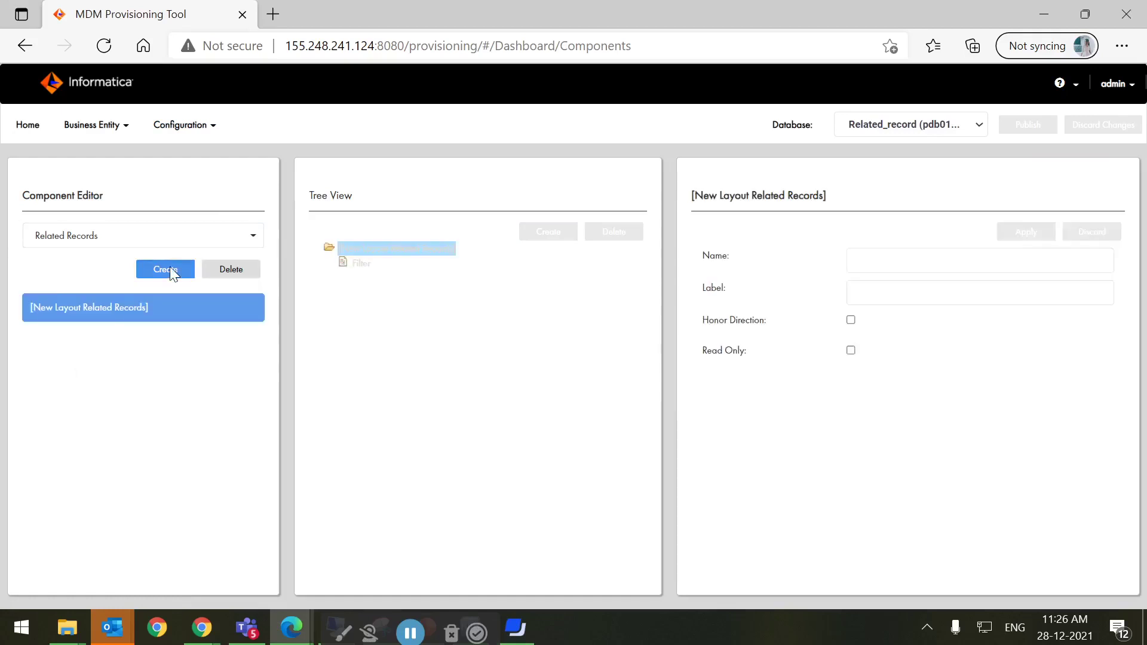
Name and label the component Test, enable Honor Direction, and apply it
left_click(859, 260)
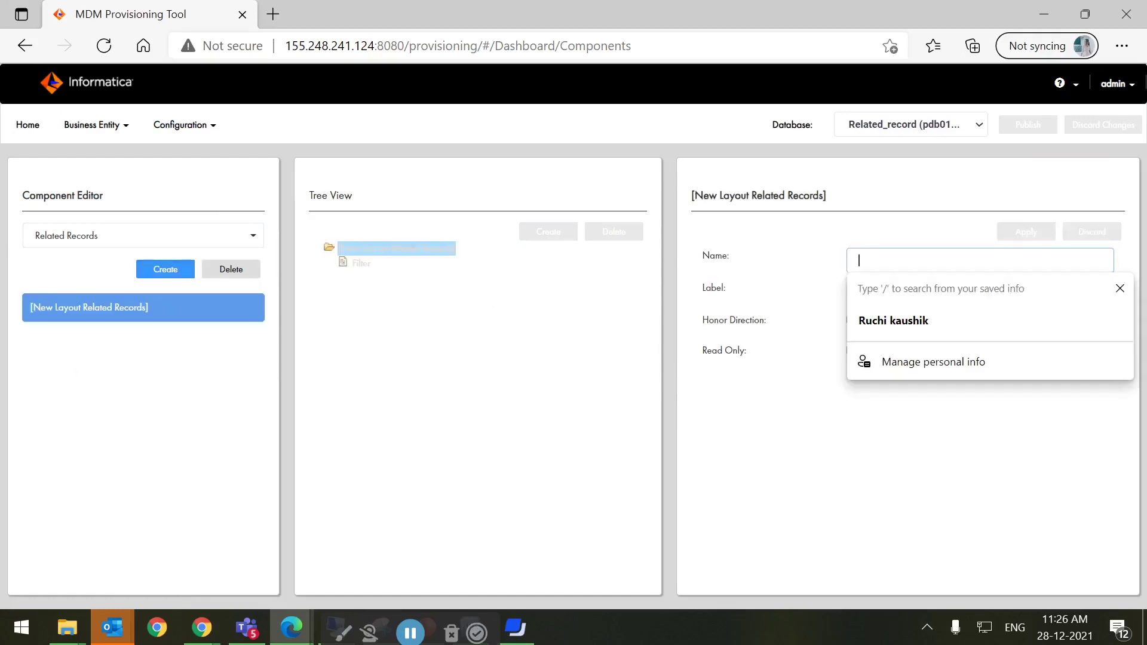
type("Test")
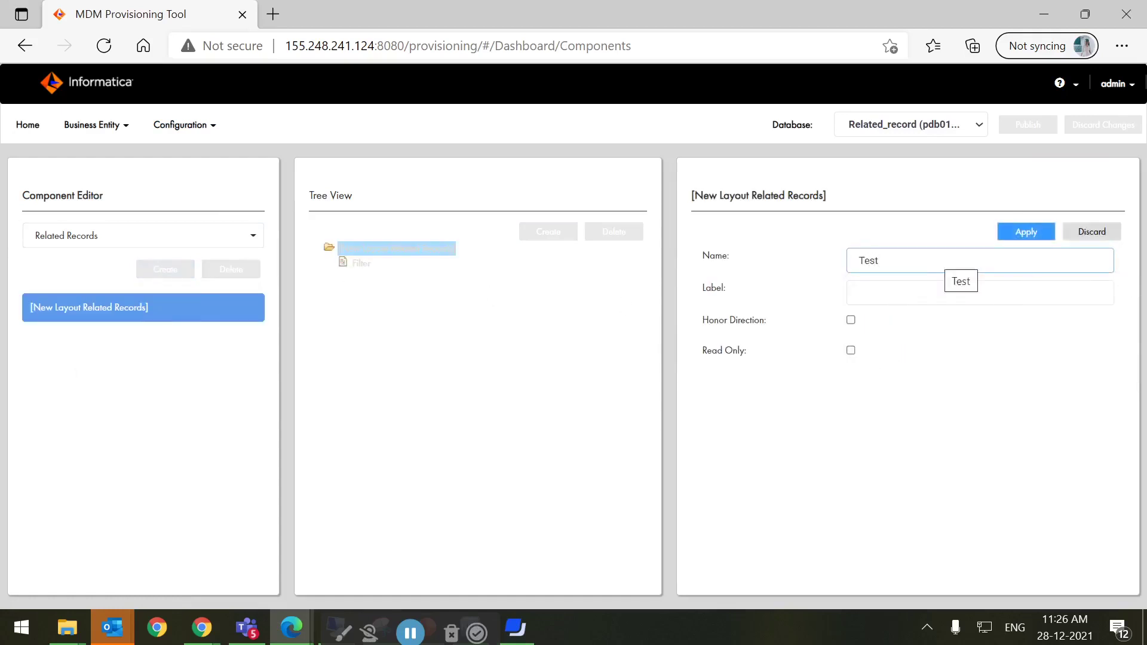
left_click(917, 293)
type("Test")
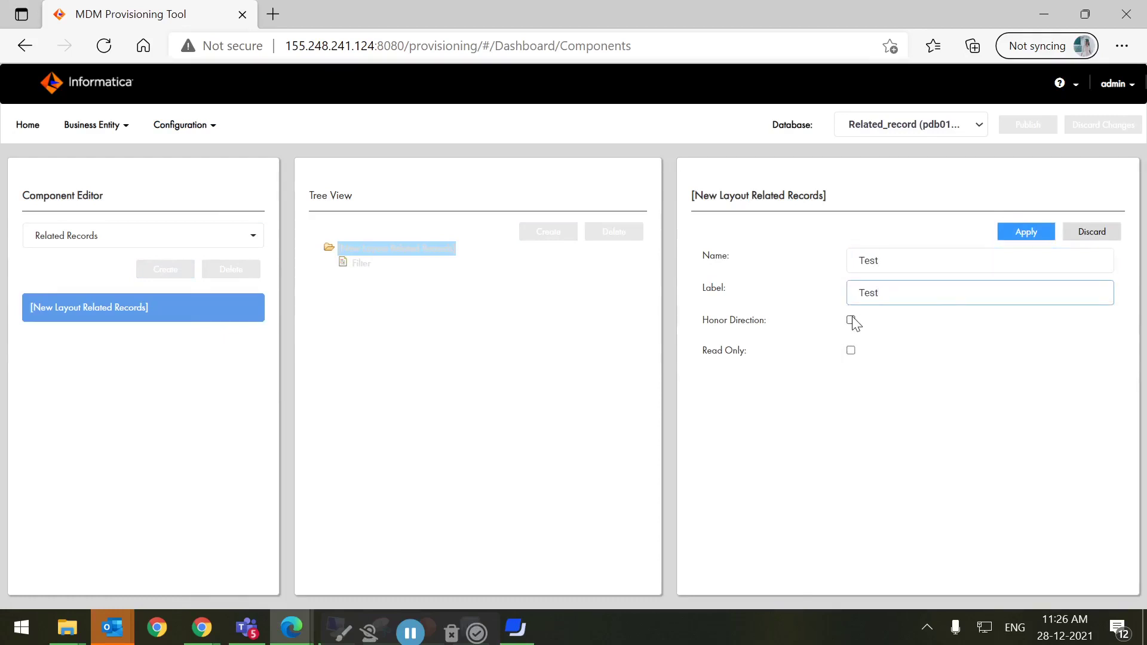
left_click(851, 321)
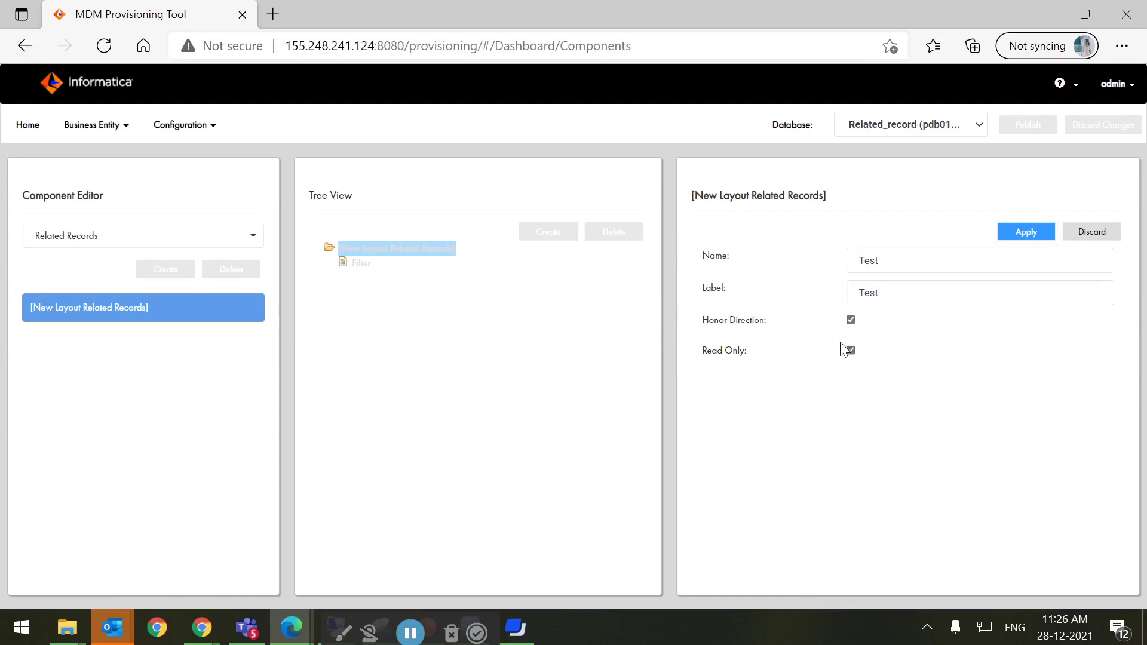
left_click(1027, 232)
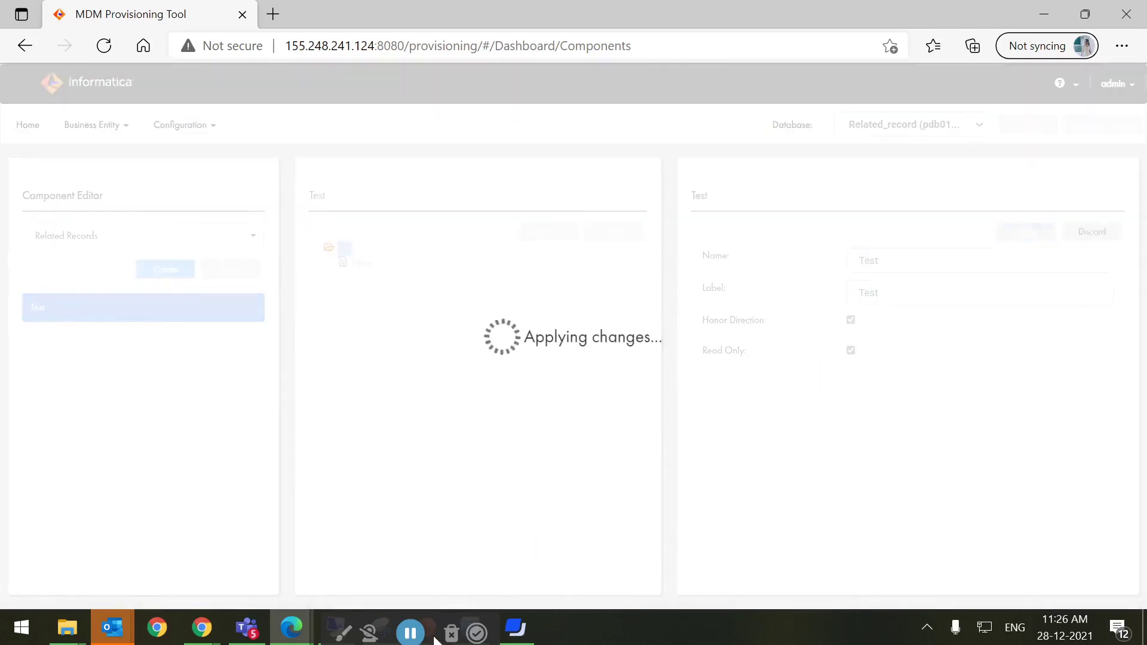
left_click(358, 264)
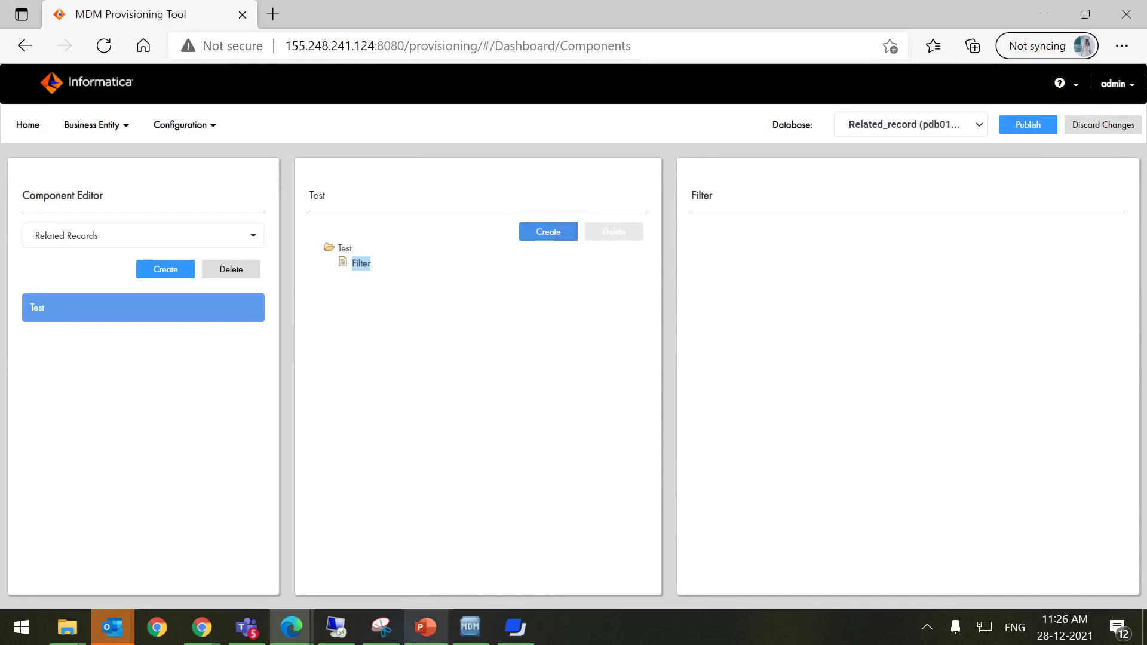
Add a filter named Test with object type Business Entity and object Organization, and apply it
left_click(515, 627)
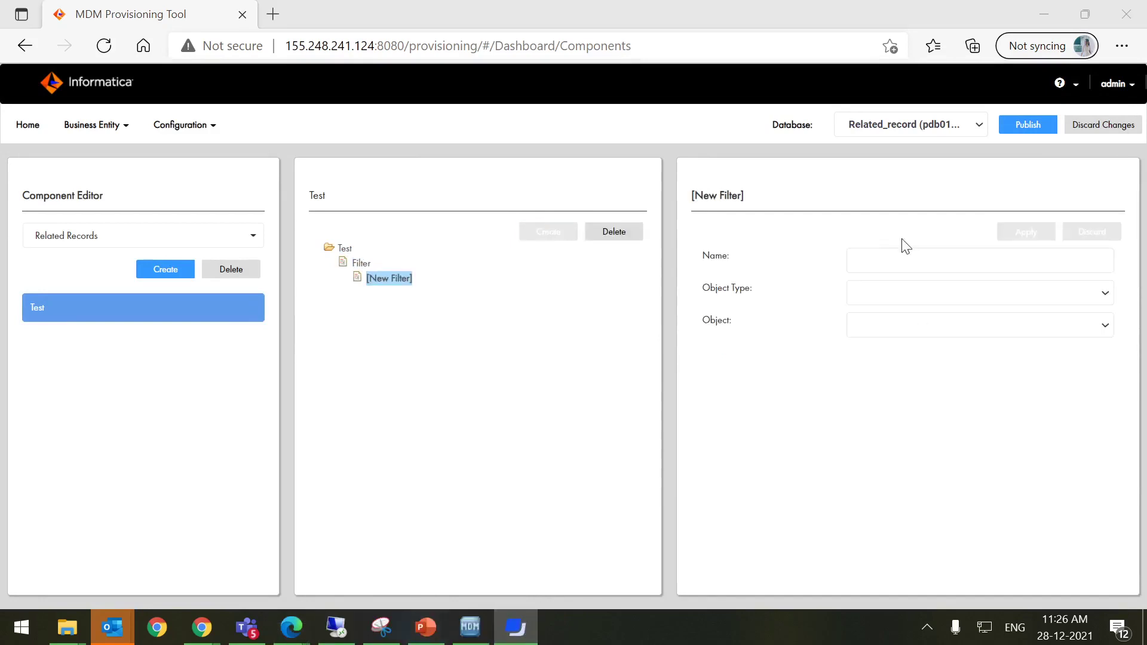
left_click(903, 259)
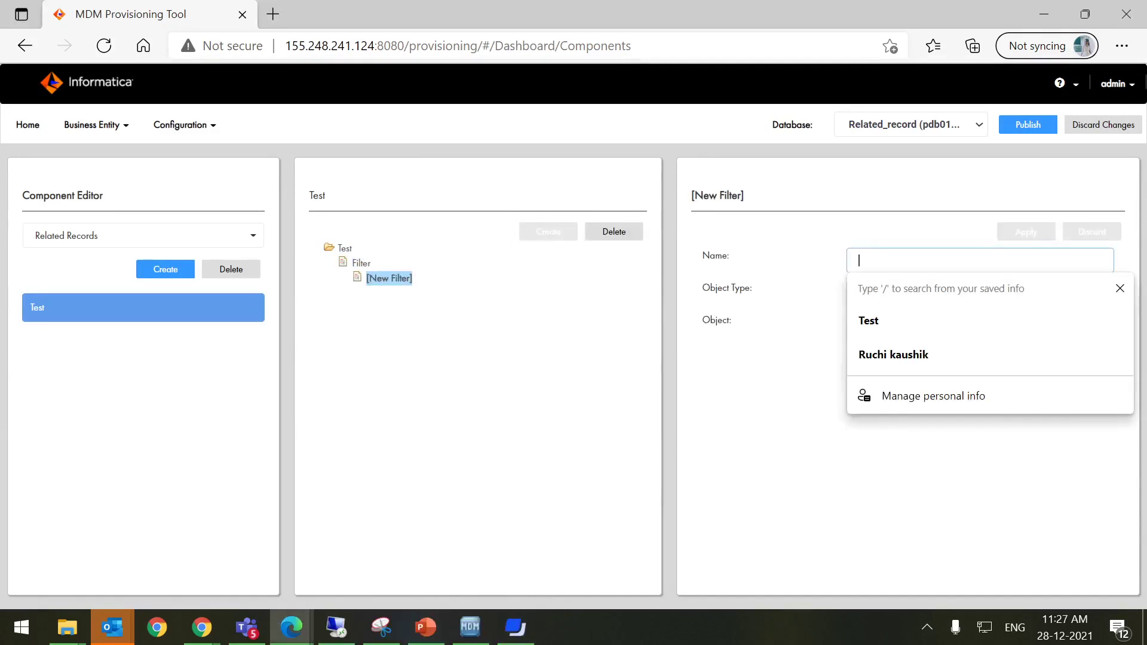
type("Test")
key("Tab")
left_click(901, 302)
left_click(921, 386)
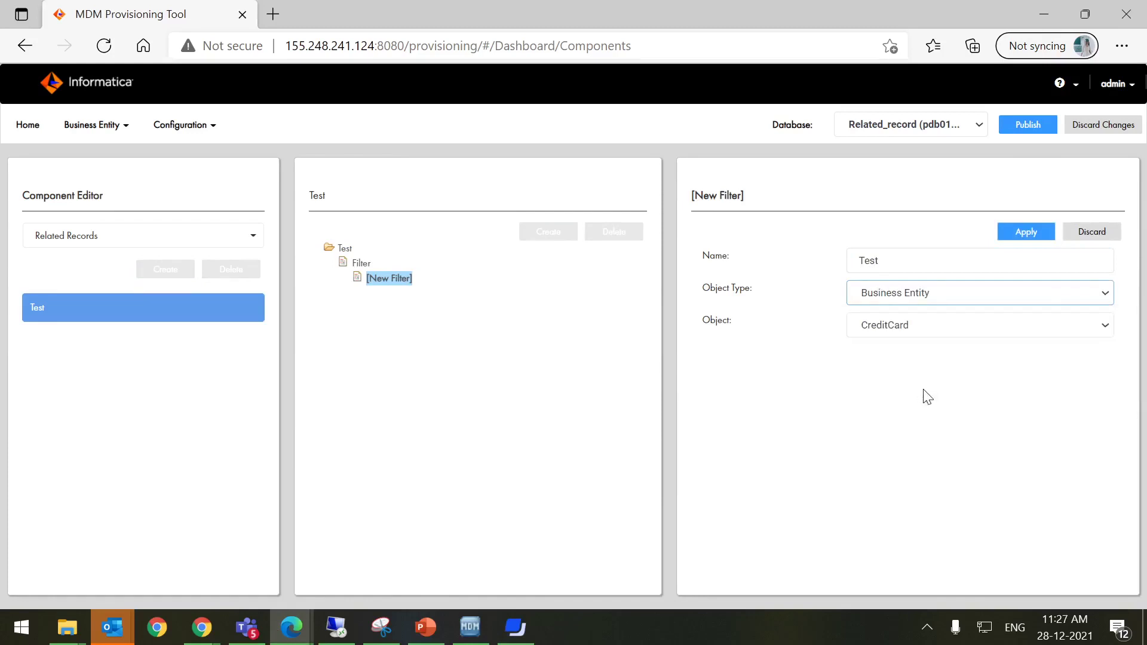
left_click(930, 325)
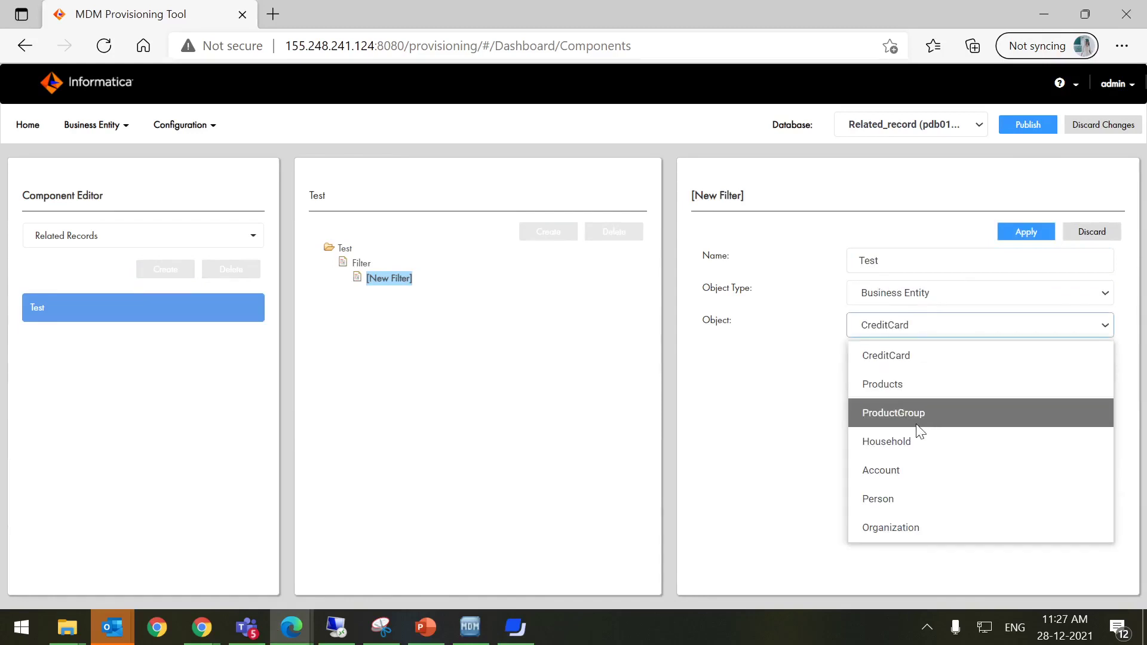
left_click(898, 529)
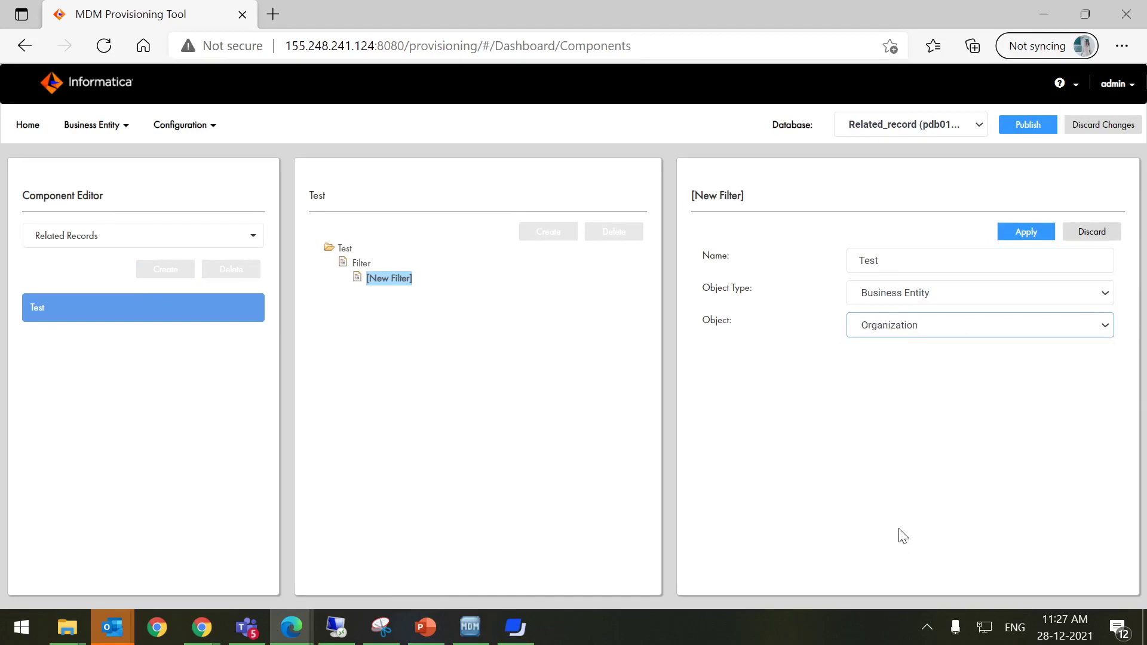
left_click(1023, 232)
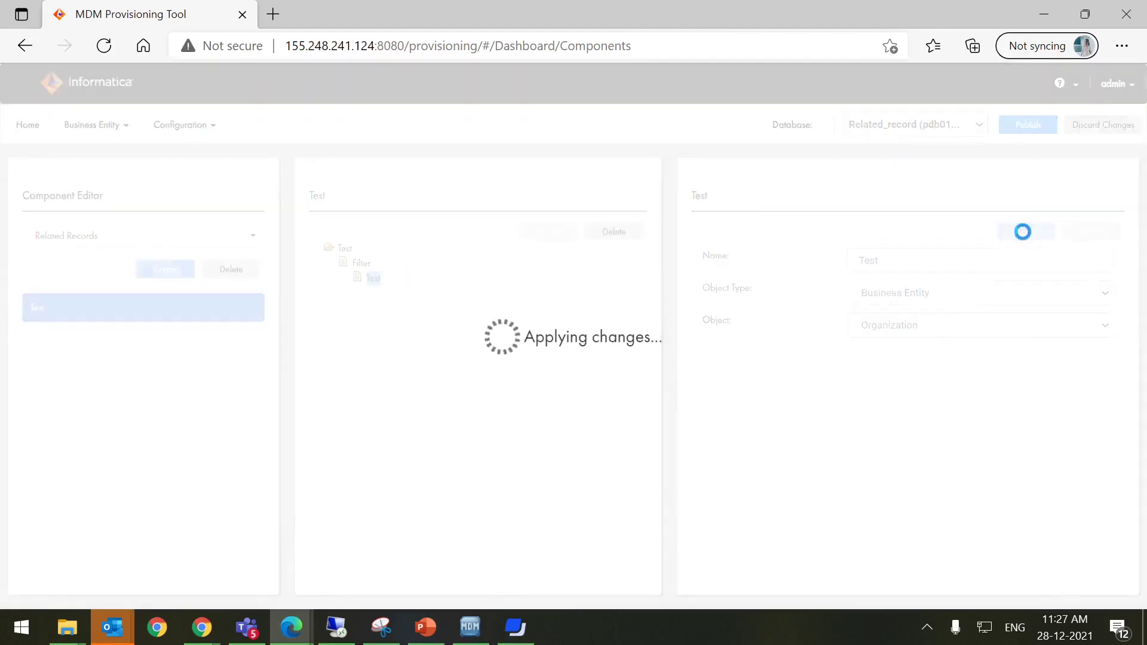
left_click(514, 627)
left_click(179, 122)
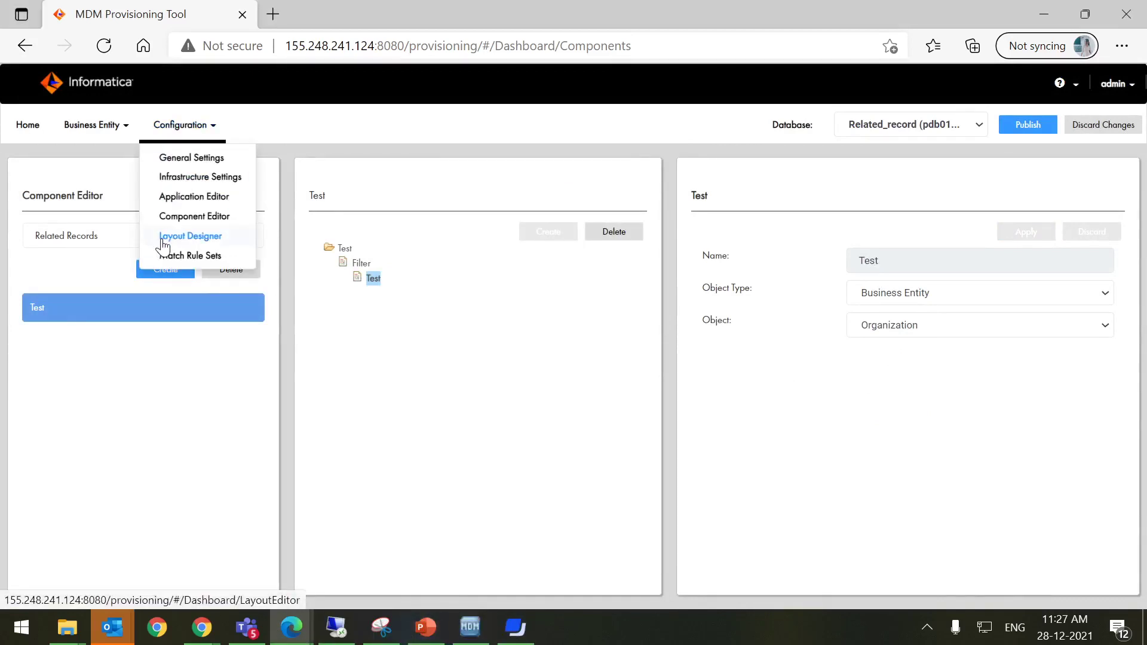
Start a new Organization record view layout of type Record View and Review Task
left_click(162, 237)
left_click(74, 514)
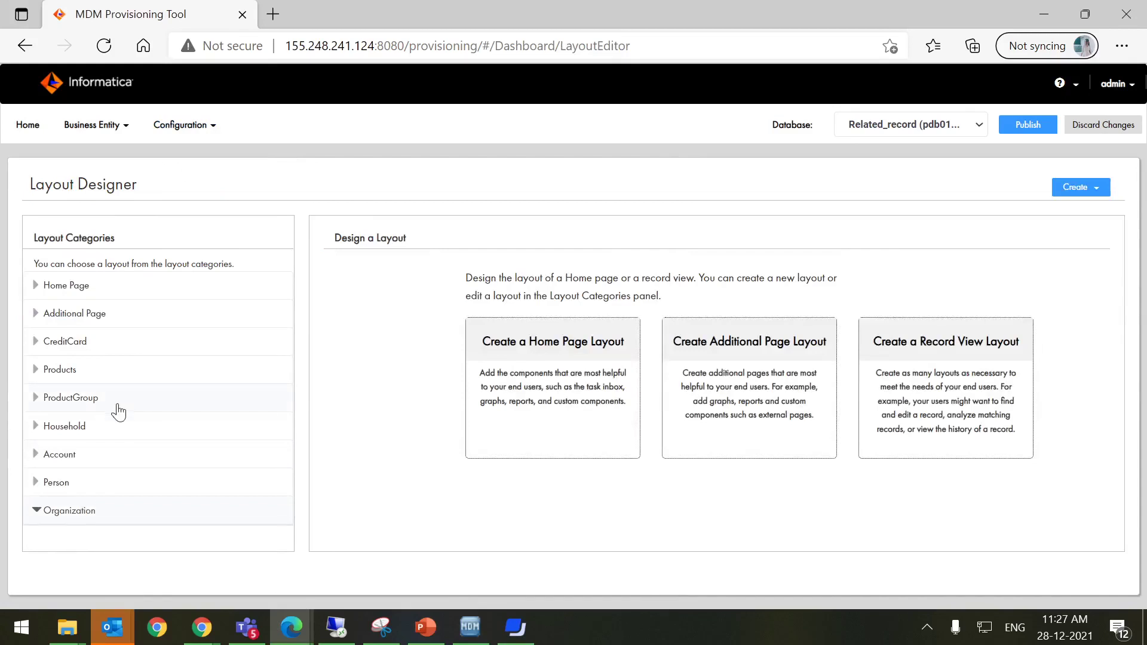
left_click(1067, 184)
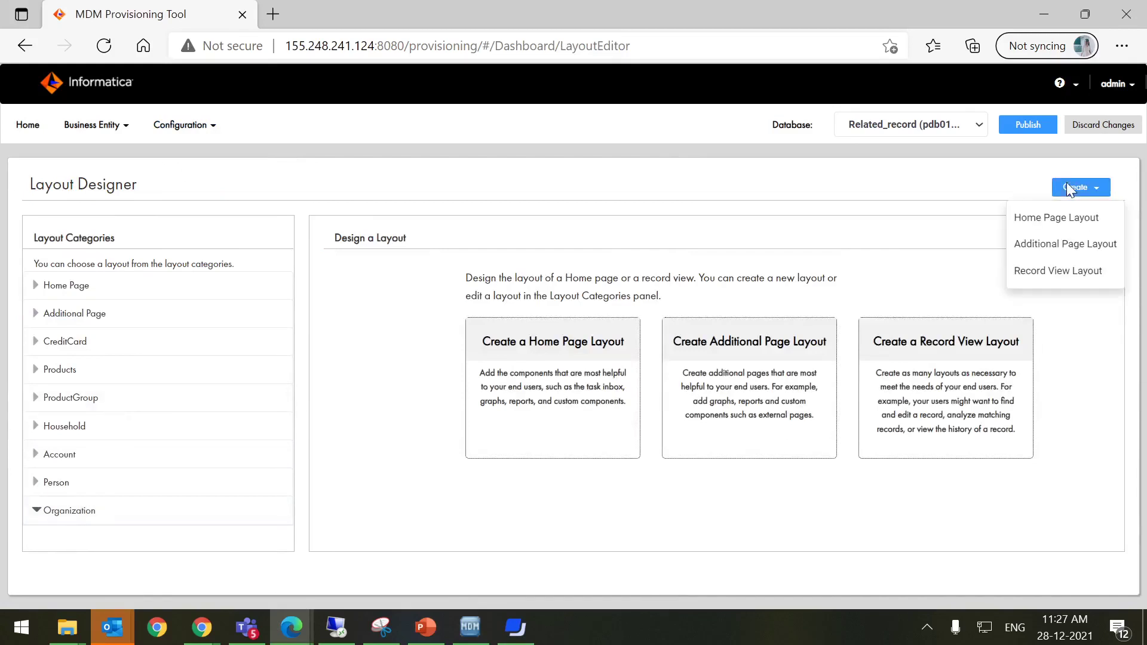
left_click(1077, 284)
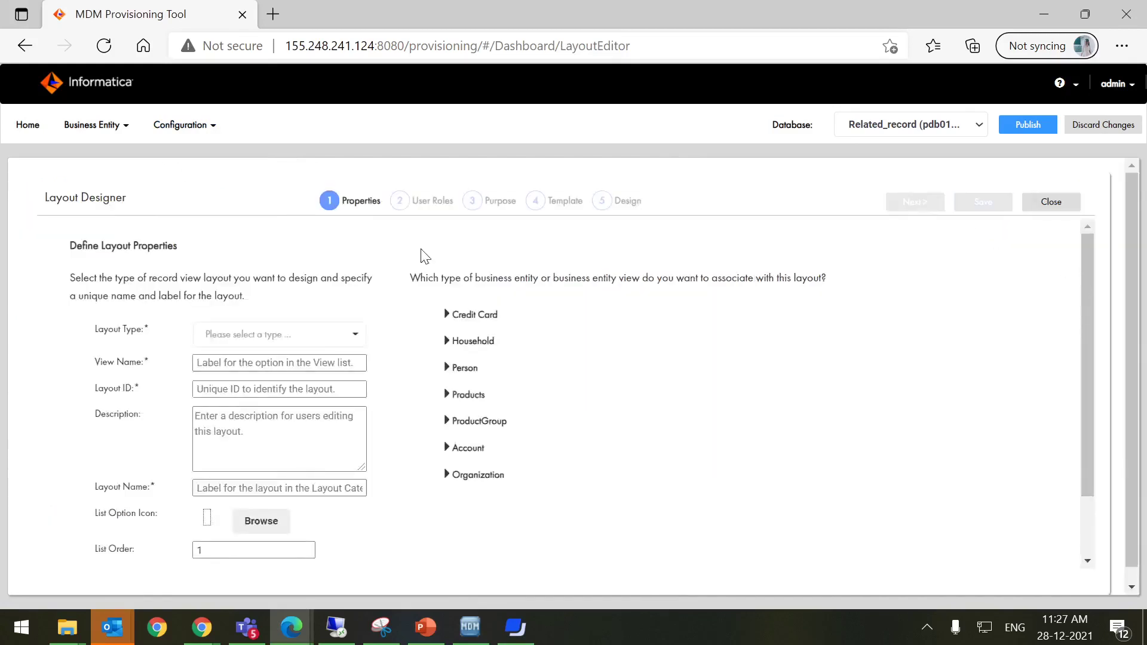
left_click(321, 337)
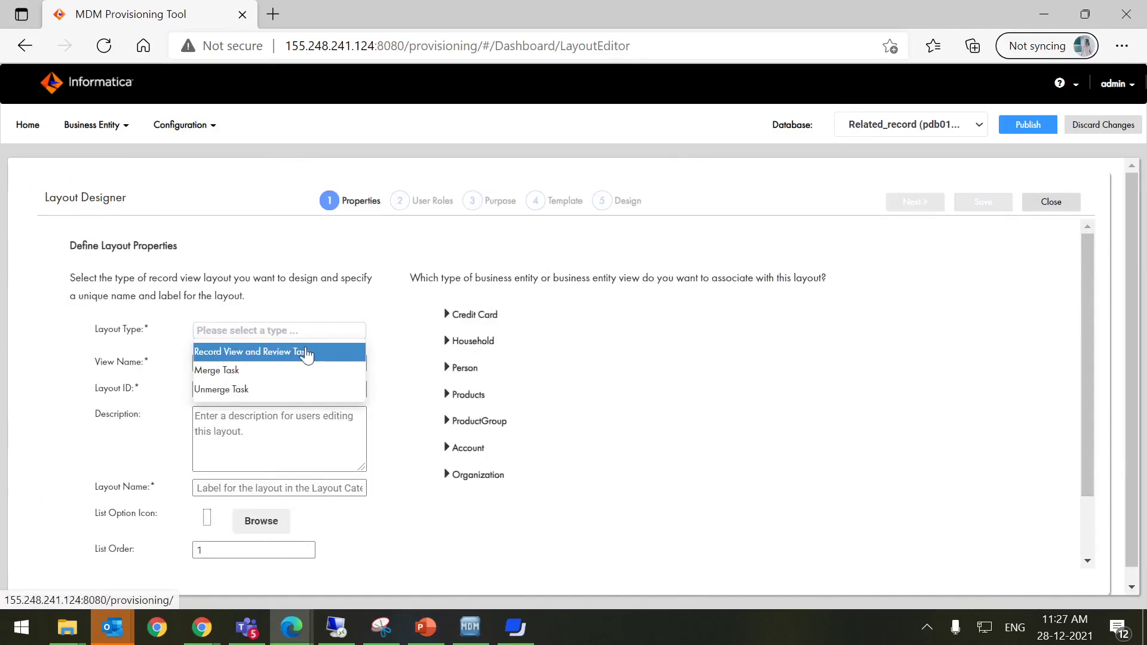
left_click(306, 353)
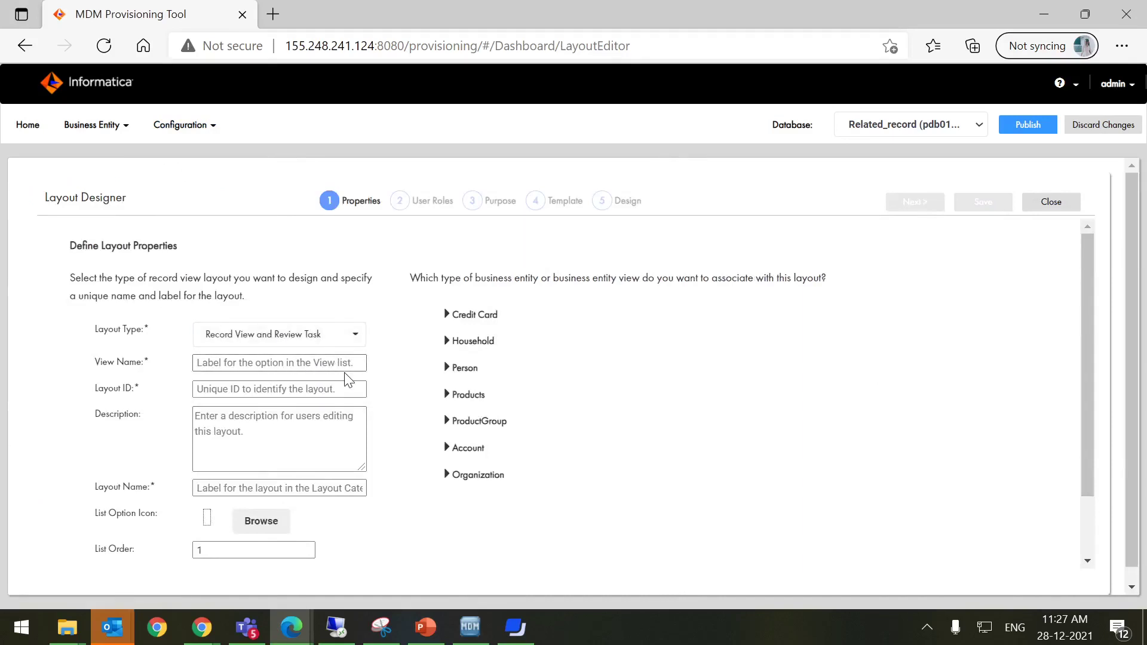
Name the layout Test and associate it with OrganizationView
type("Test")
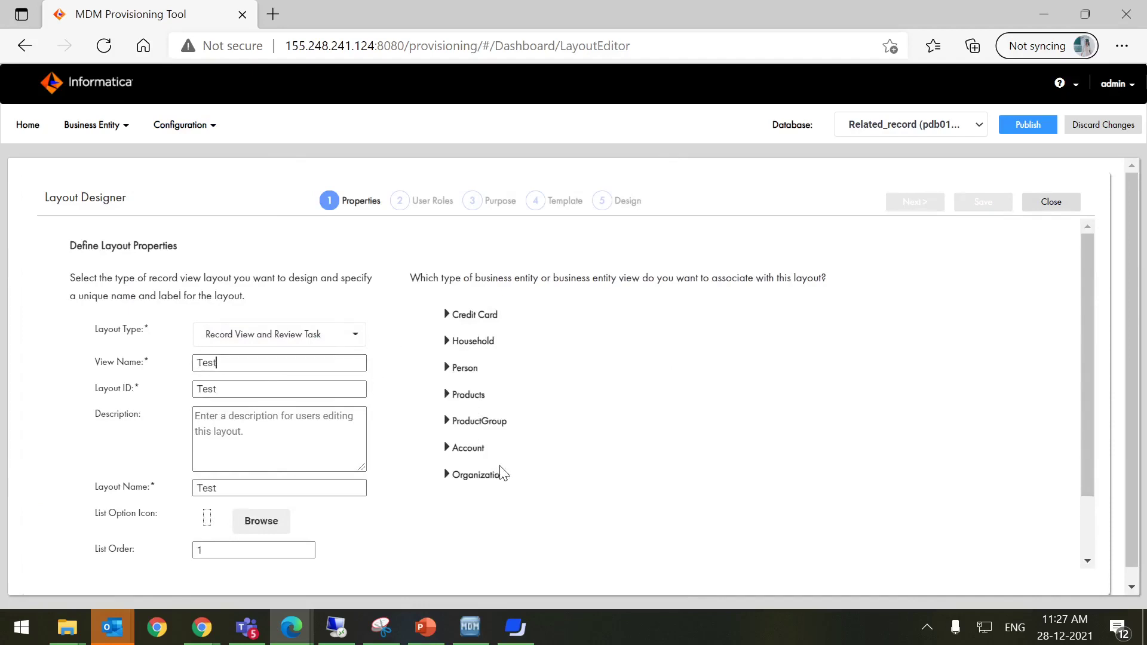
left_click(470, 482)
left_click(447, 475)
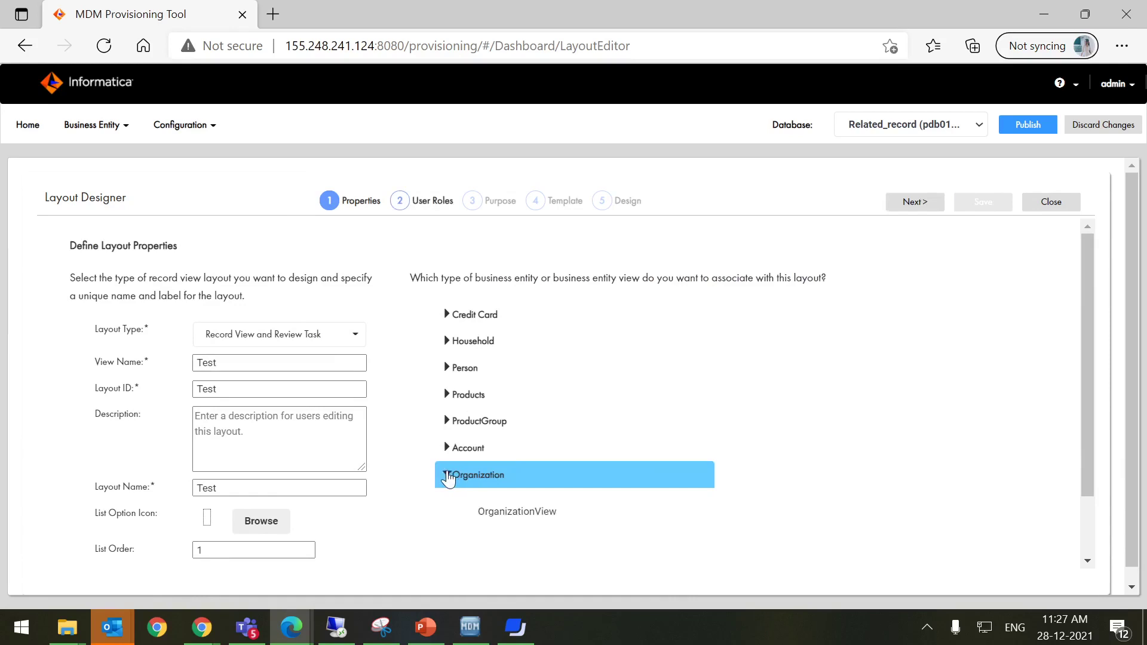
left_click(490, 512)
left_click(920, 203)
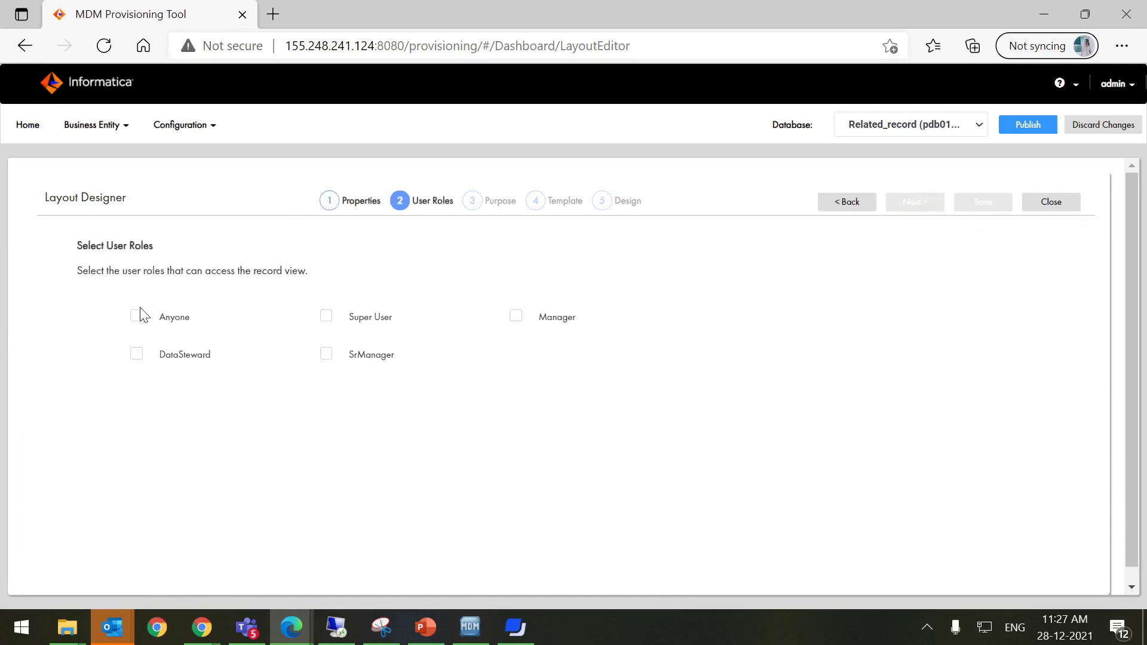
Grant the record view to Anyone and enable all six purposes, including Network and Hierarchy quick views
left_click(138, 319)
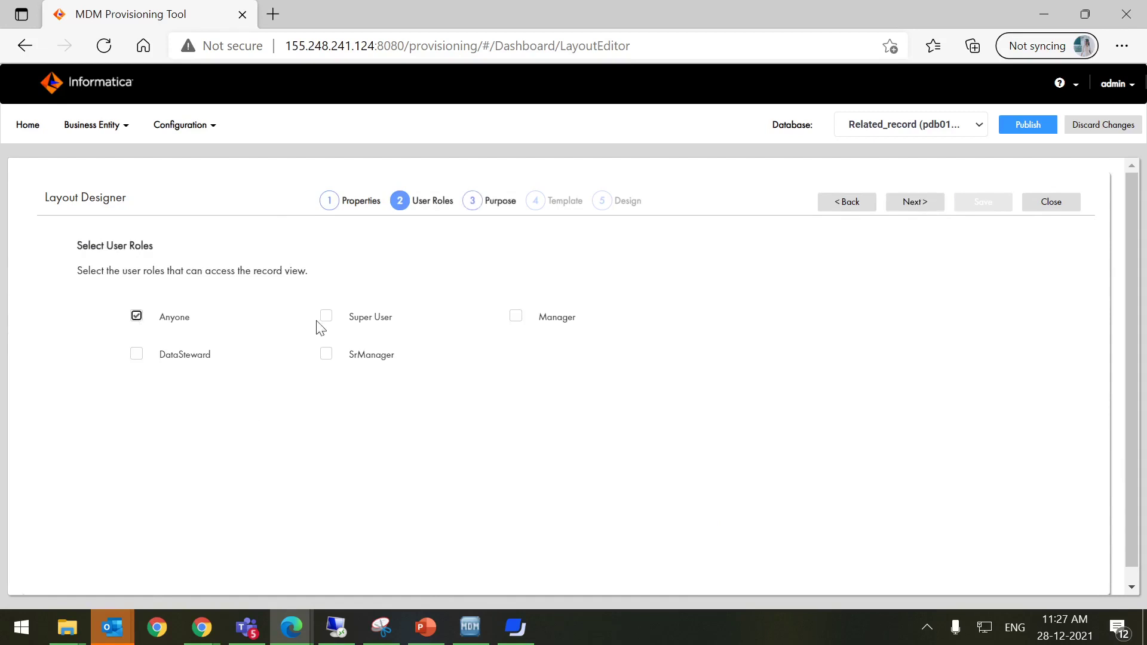
left_click(926, 206)
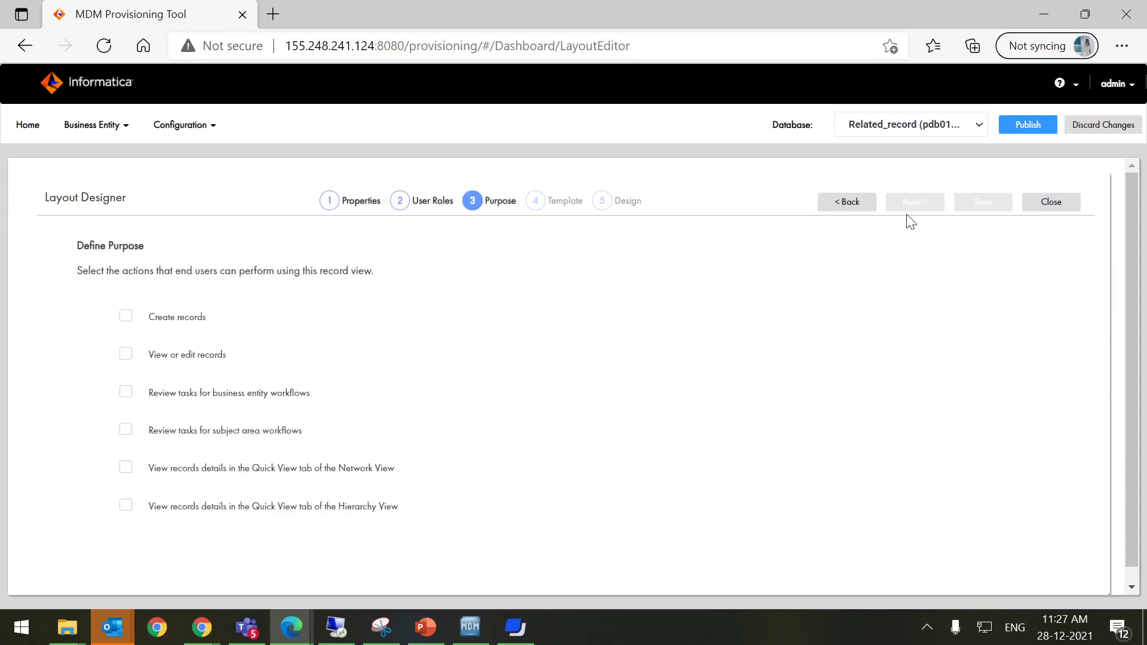
left_click(126, 316)
left_click(125, 392)
left_click(126, 430)
left_click(126, 468)
left_click(125, 505)
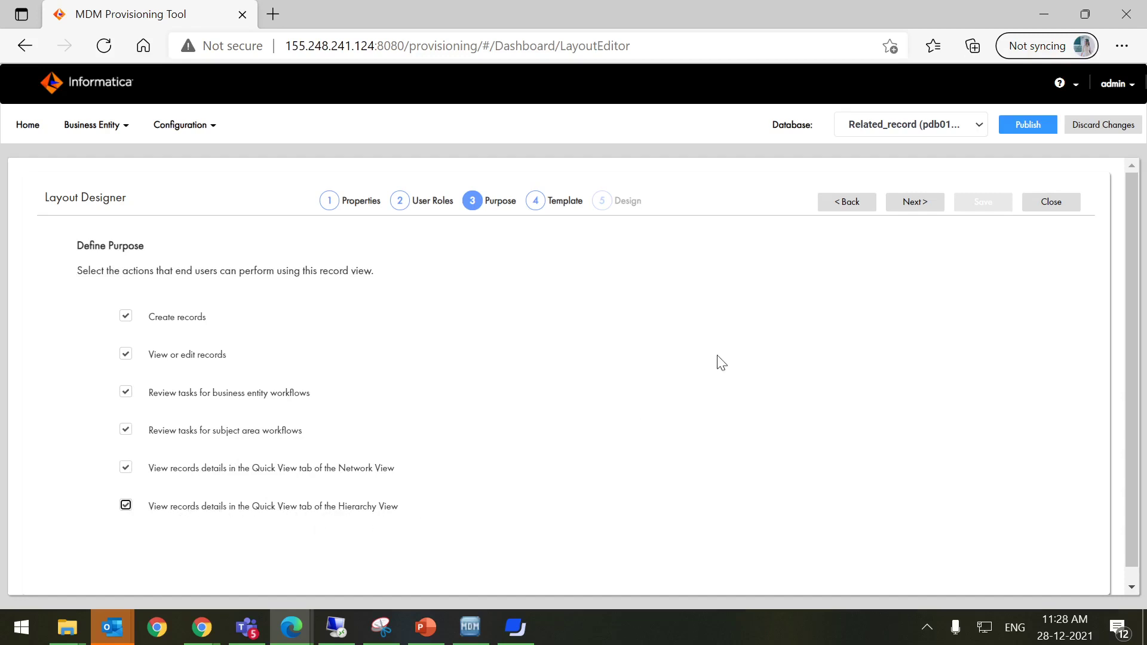
left_click(926, 202)
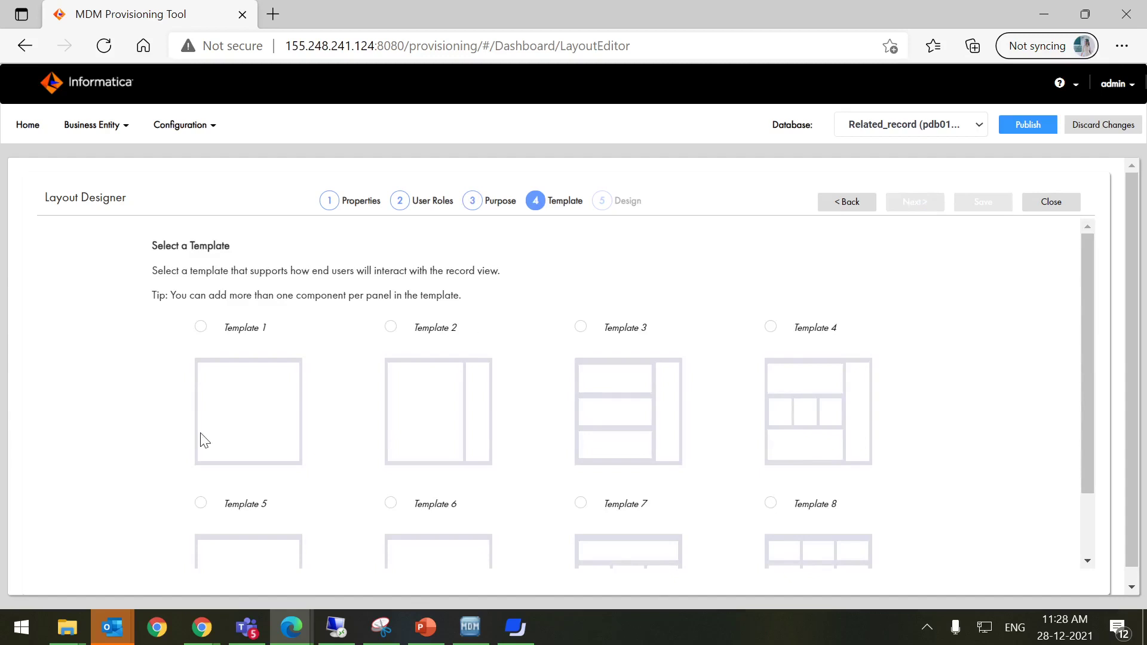
Choose Template 2 and place Record Details in the large left panel
left_click(411, 421)
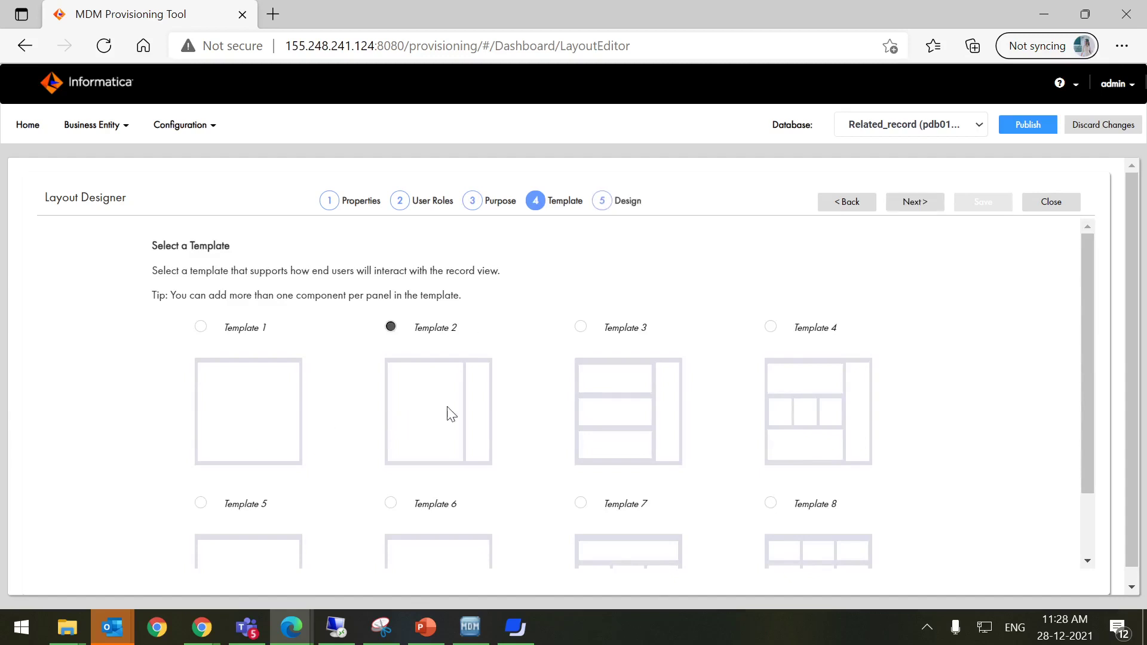
left_click(920, 199)
left_click_drag(88, 283, 417, 289)
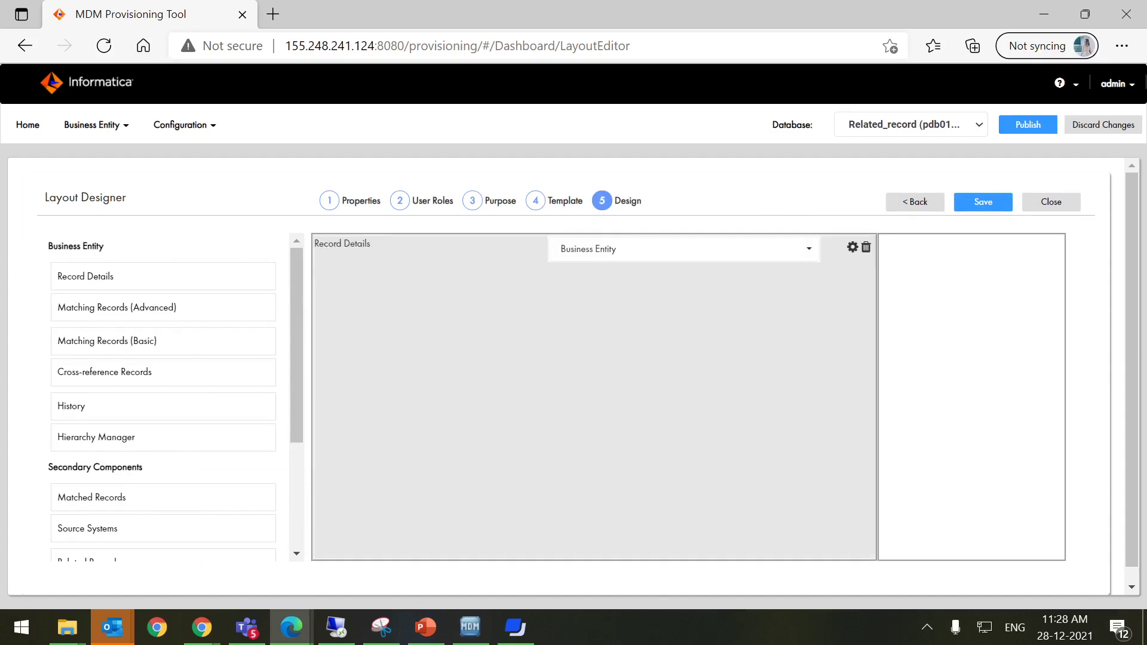
scroll(105, 468, "down", 3)
Add Related Records to the right panel using the Test configuration, and save the layout
left_click_drag(58, 422, 919, 264)
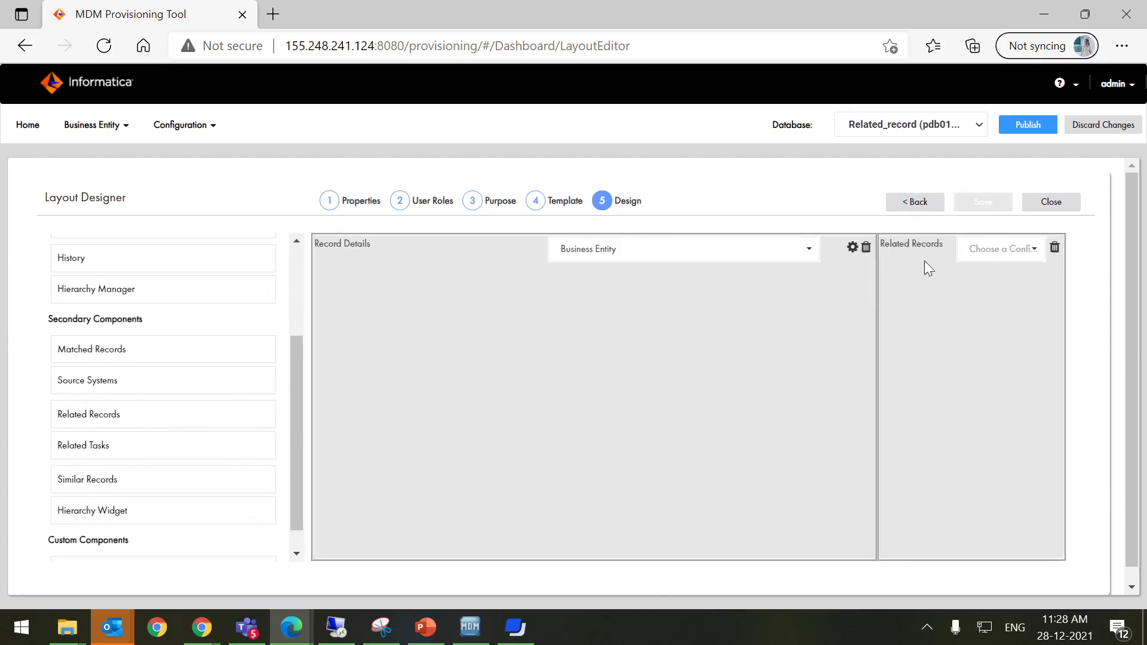
left_click(1018, 249)
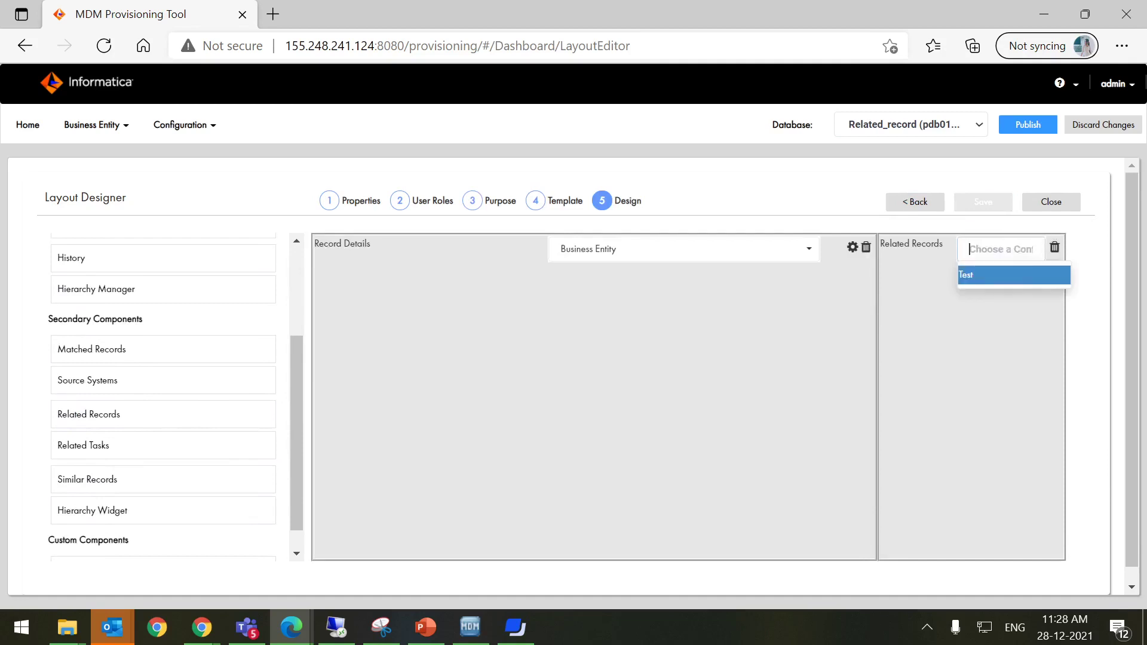
left_click(1006, 285)
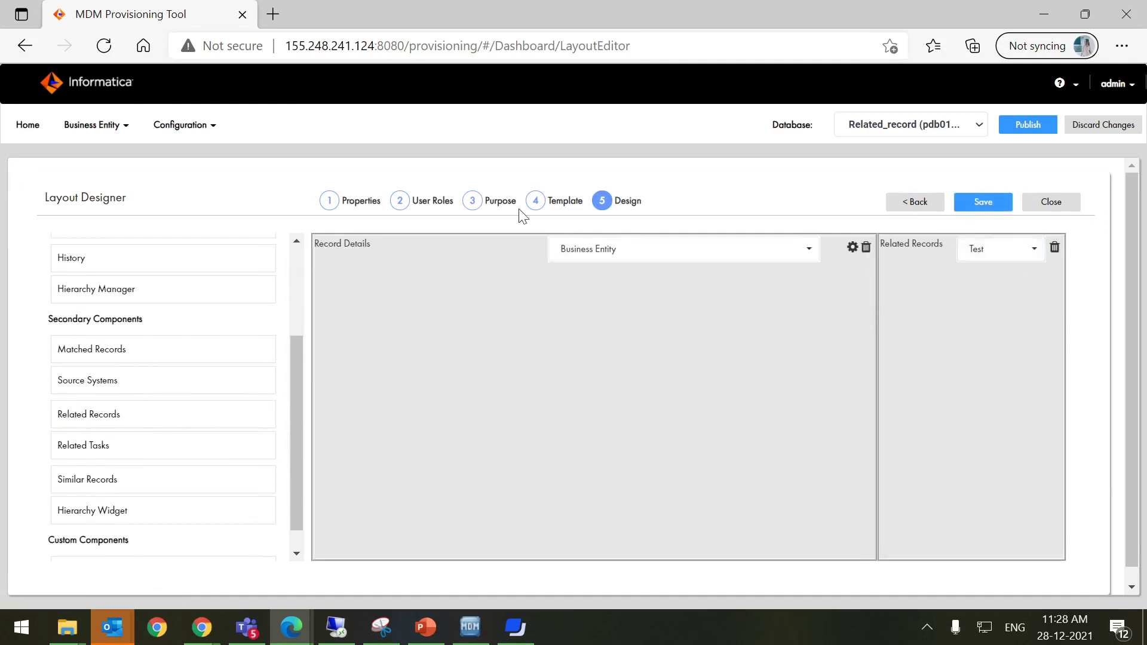
left_click(186, 130)
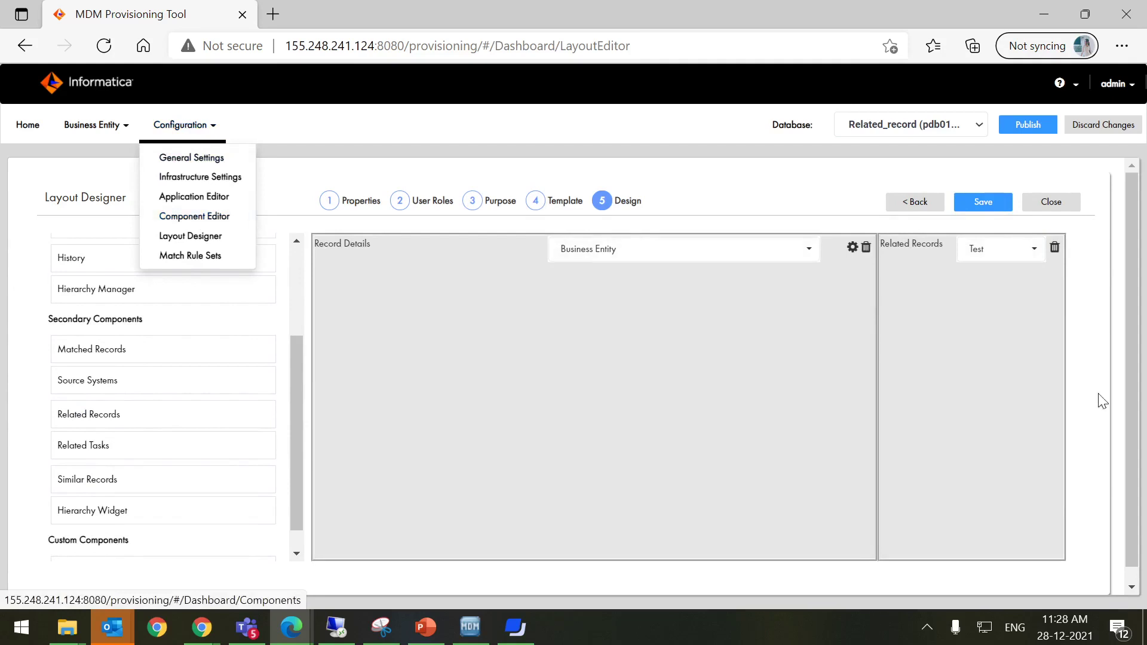
left_click(984, 201)
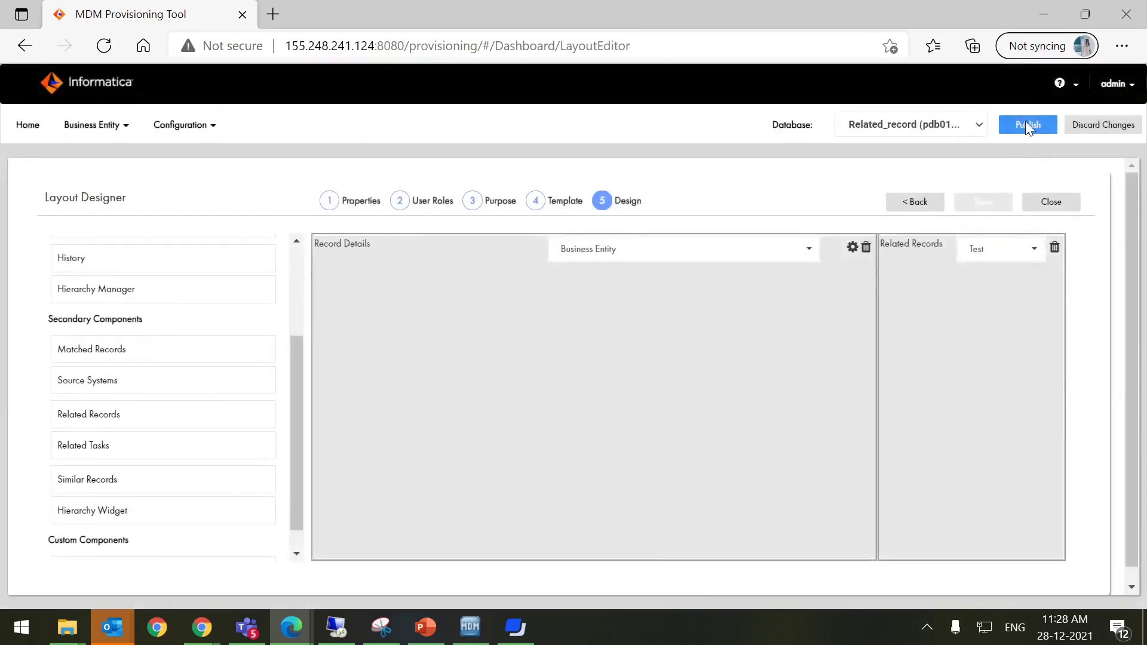
Publish the saved layout changes and confirm in the information dialog
left_click(1027, 122)
left_click(622, 273)
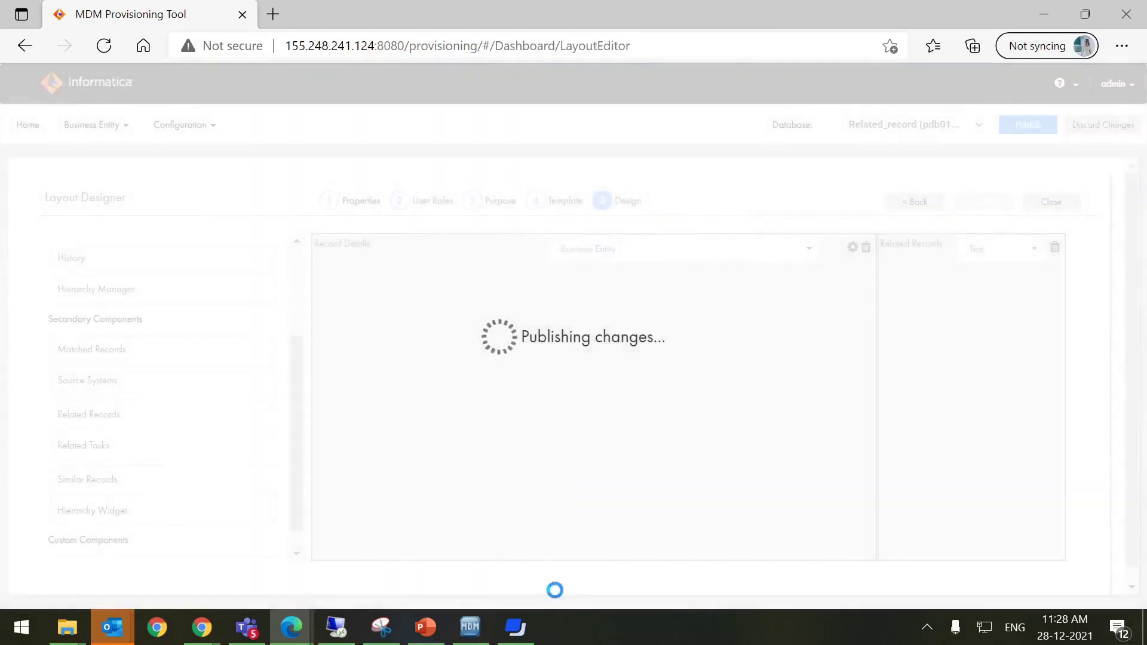
mouse_move(511, 621)
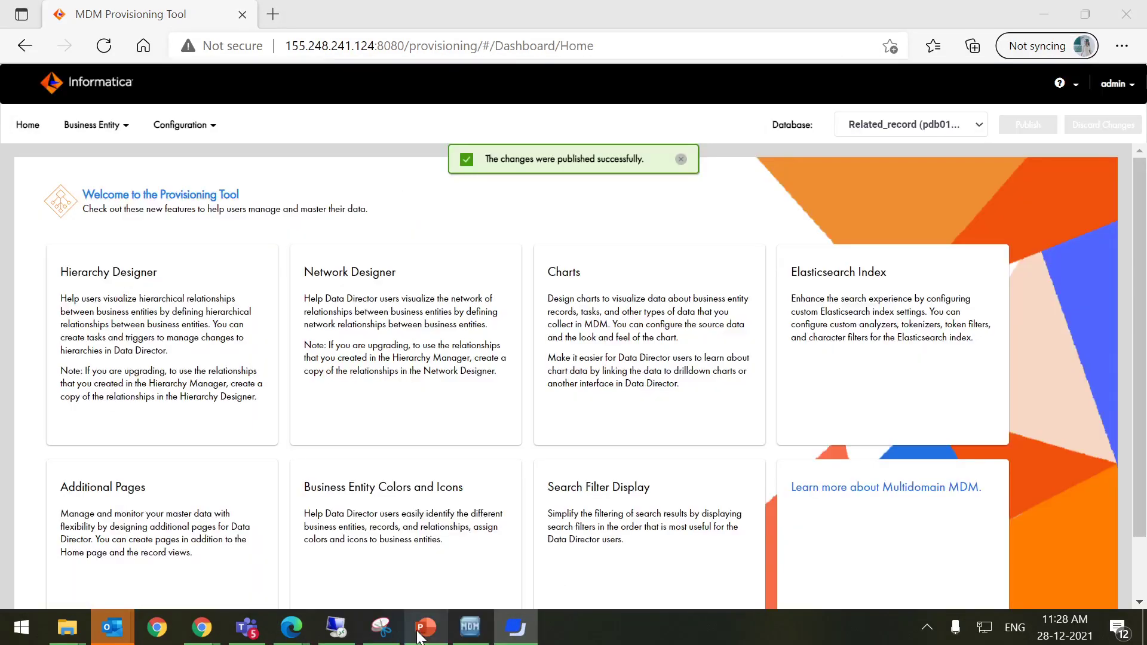
left_click(512, 630)
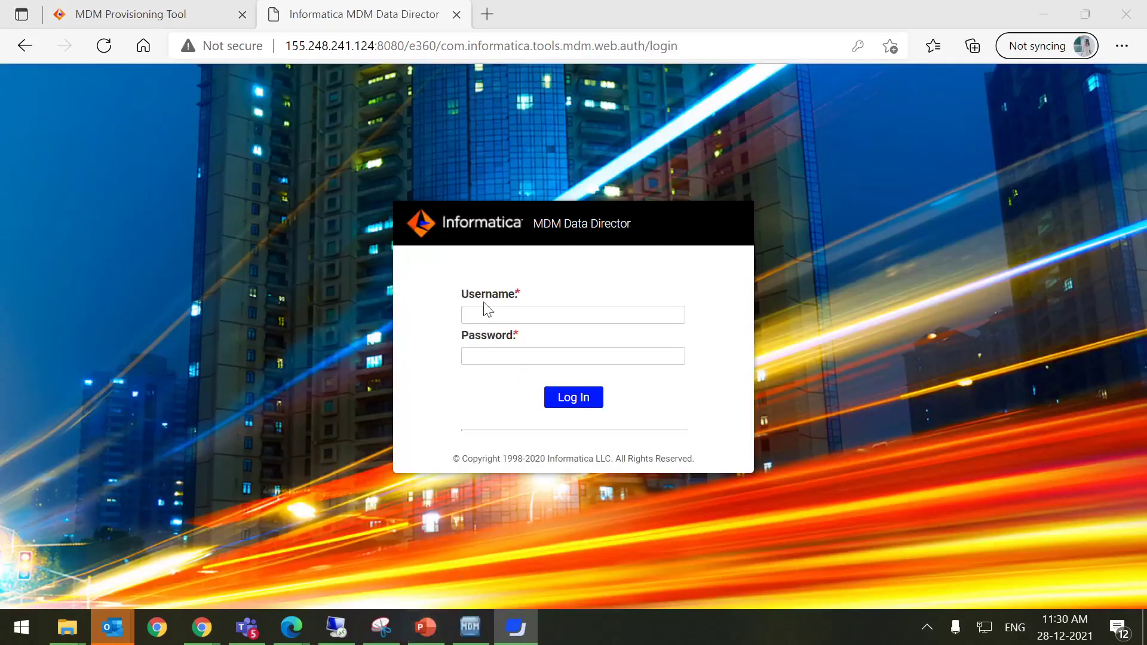
Log in to MDM Data Director with the administrator account
left_click(487, 312)
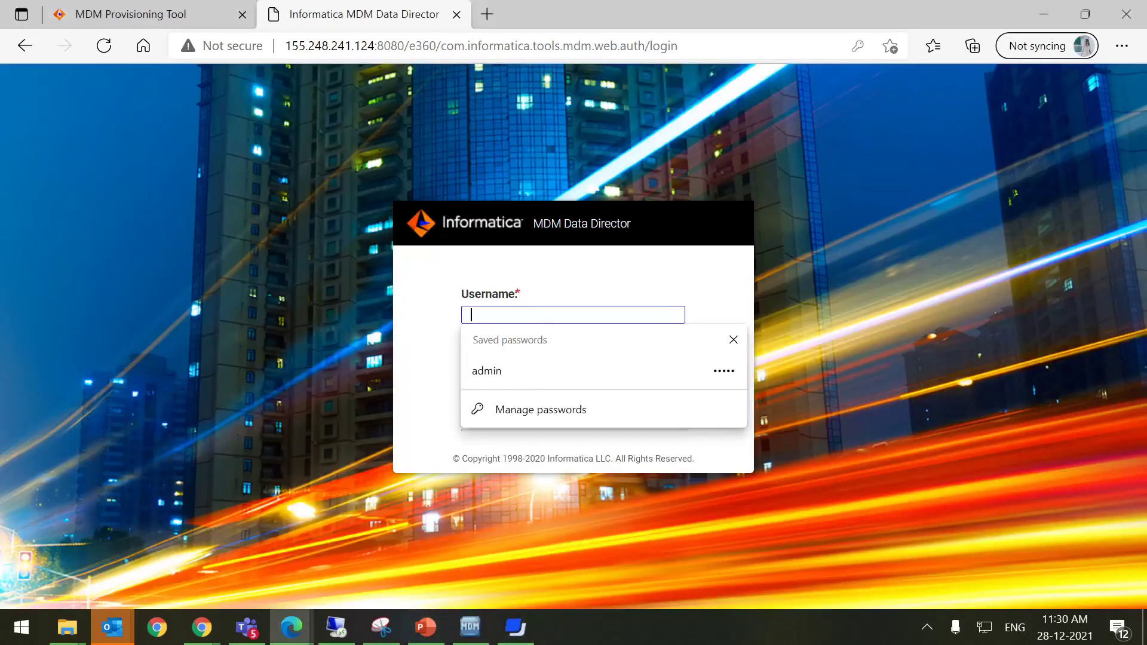
type("admin")
key("Tab")
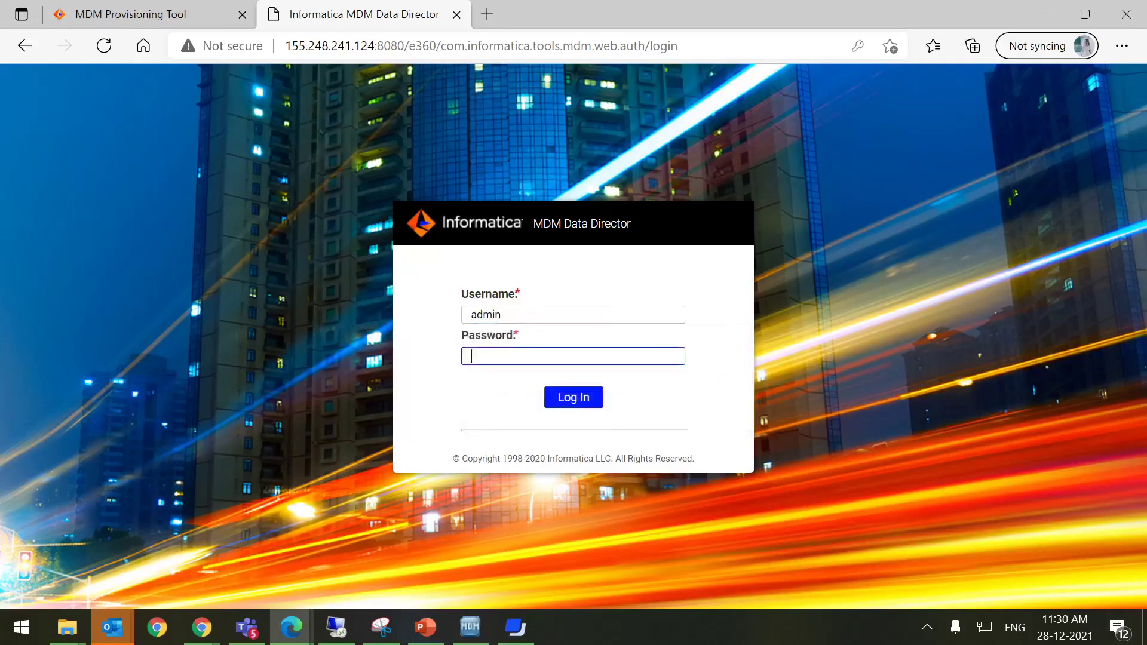
key("Return")
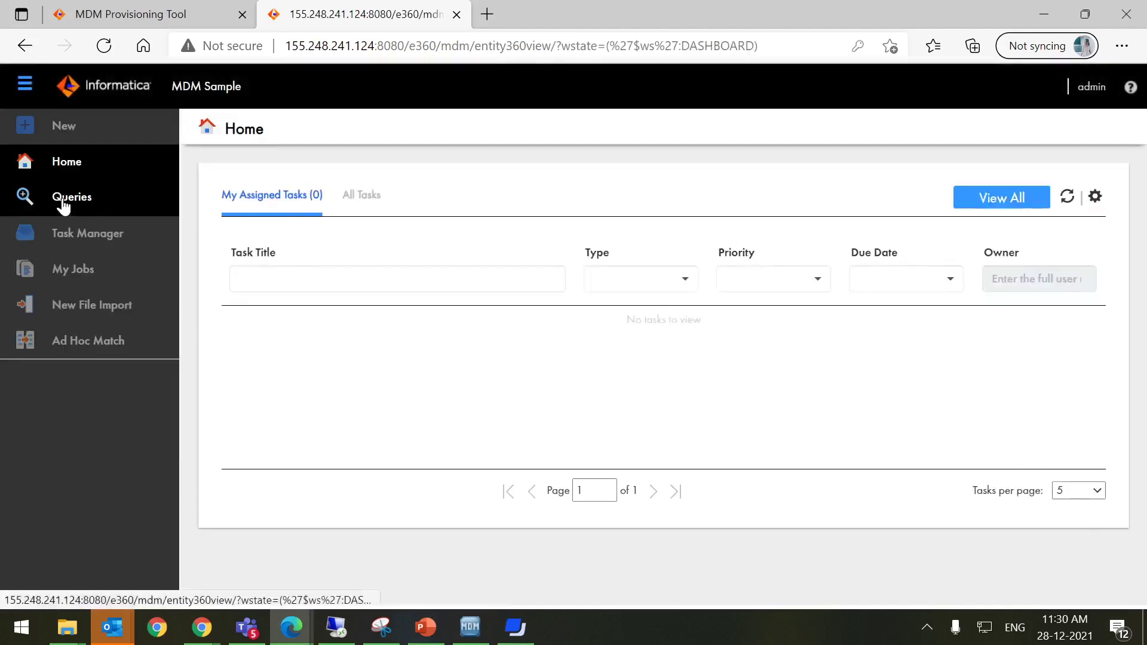
Run the Organization saved query with the DUNS Number criterion cleared
left_click(60, 198)
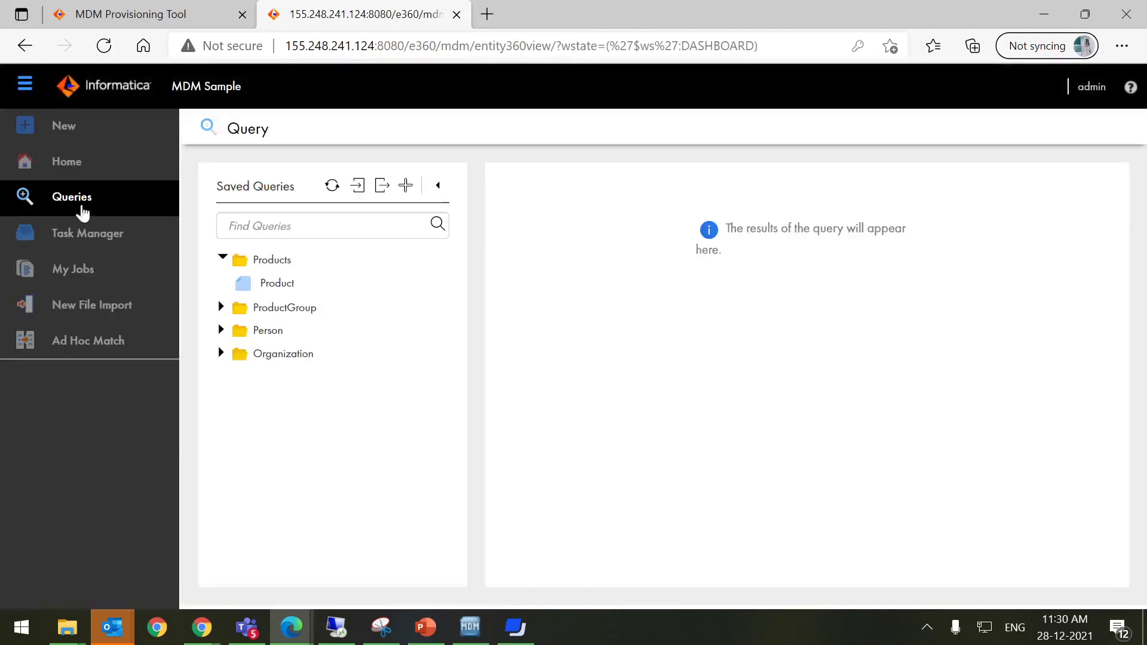
left_click(221, 352)
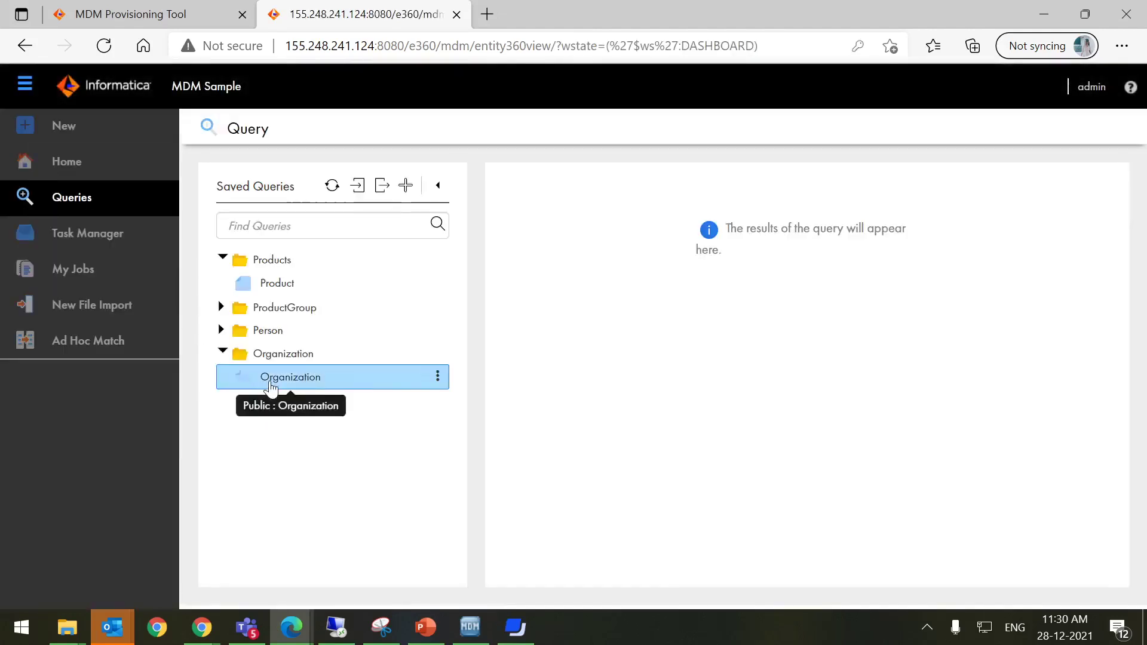
left_click(271, 389)
left_click_drag(293, 334, 210, 337)
key("BackSpace")
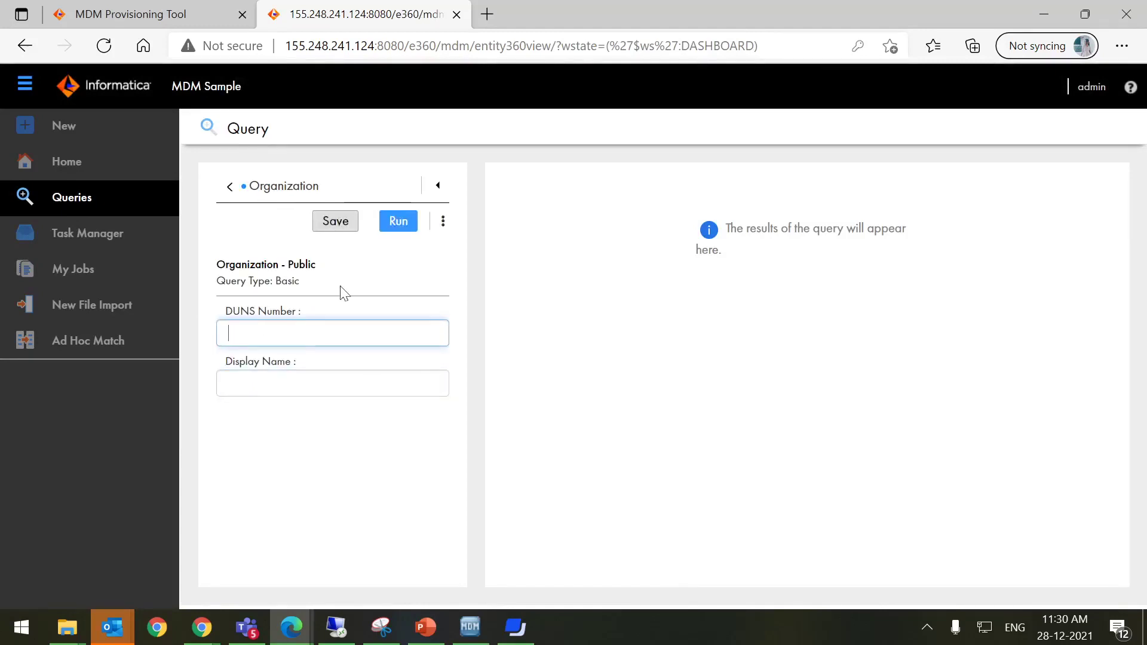
left_click(398, 220)
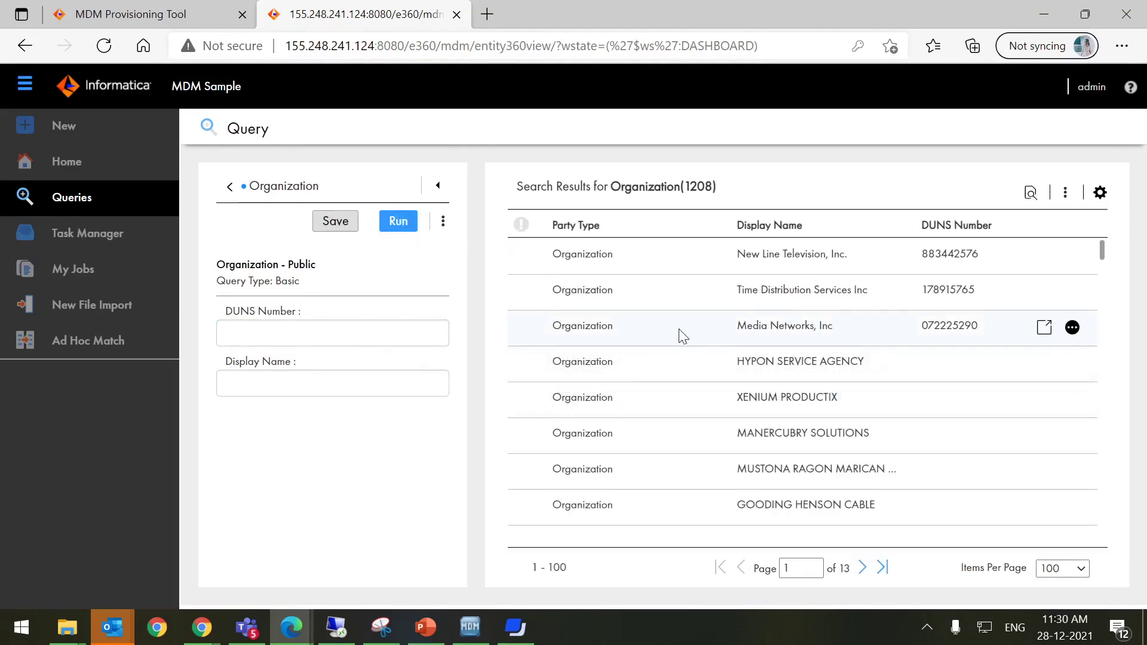
Open the MANERCUBRY SOLUTIONS record to check its Test tab, then return to the Provisioning Tool
left_click(681, 335)
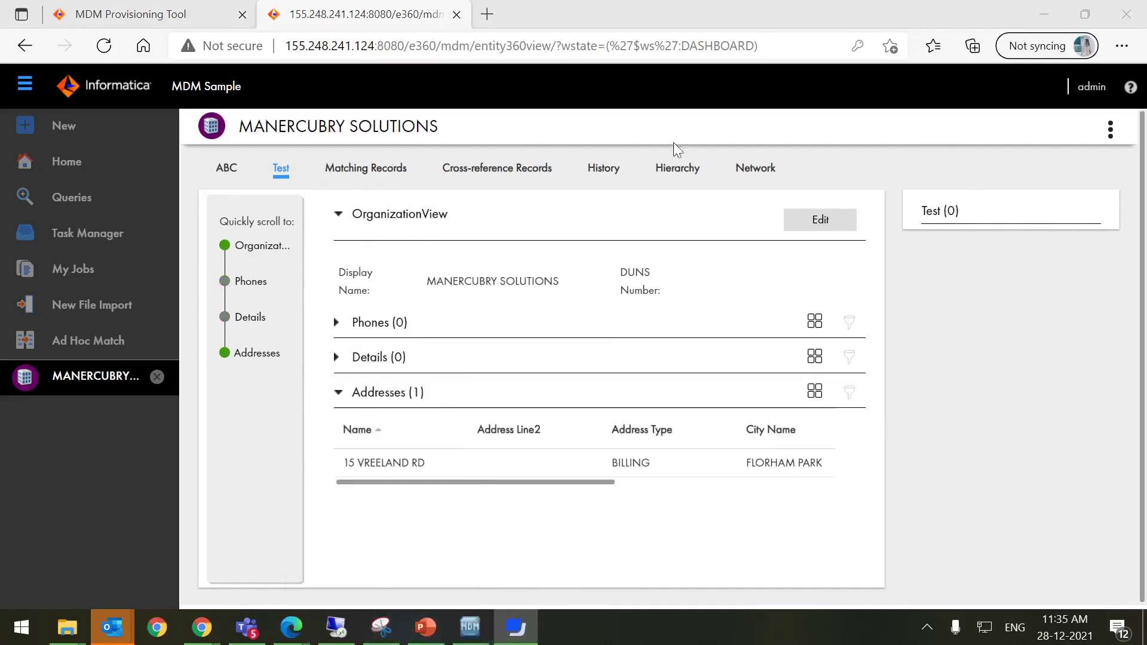
left_click(54, 17)
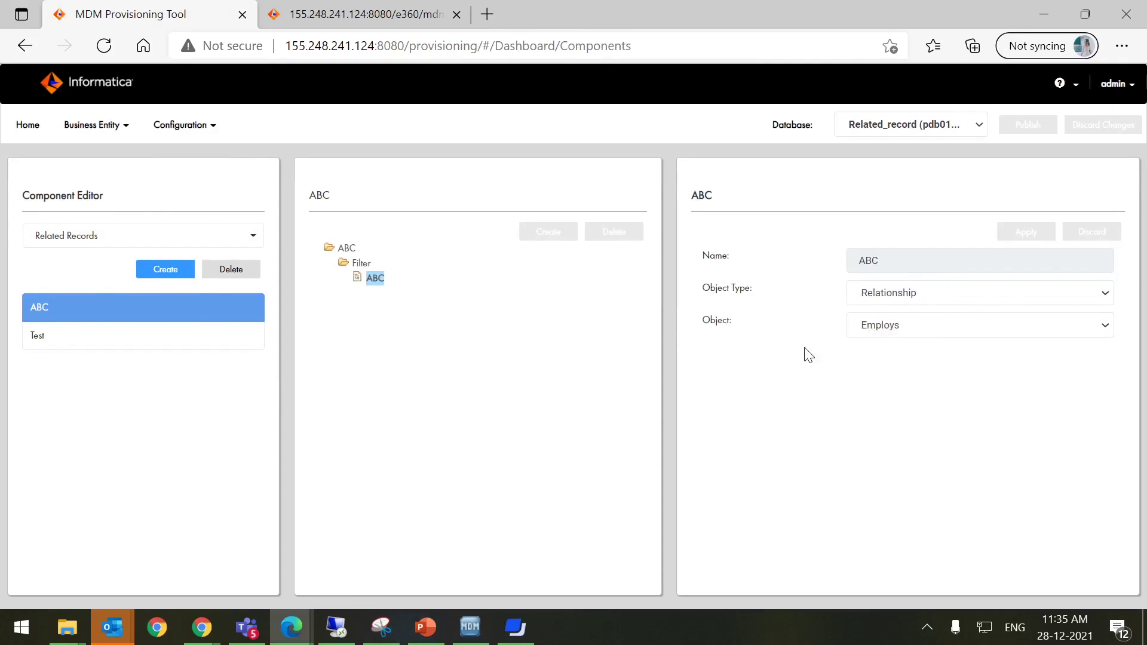
Review ABC's relationship choices without changing Employs, then switch to the Summary slide
left_click(876, 333)
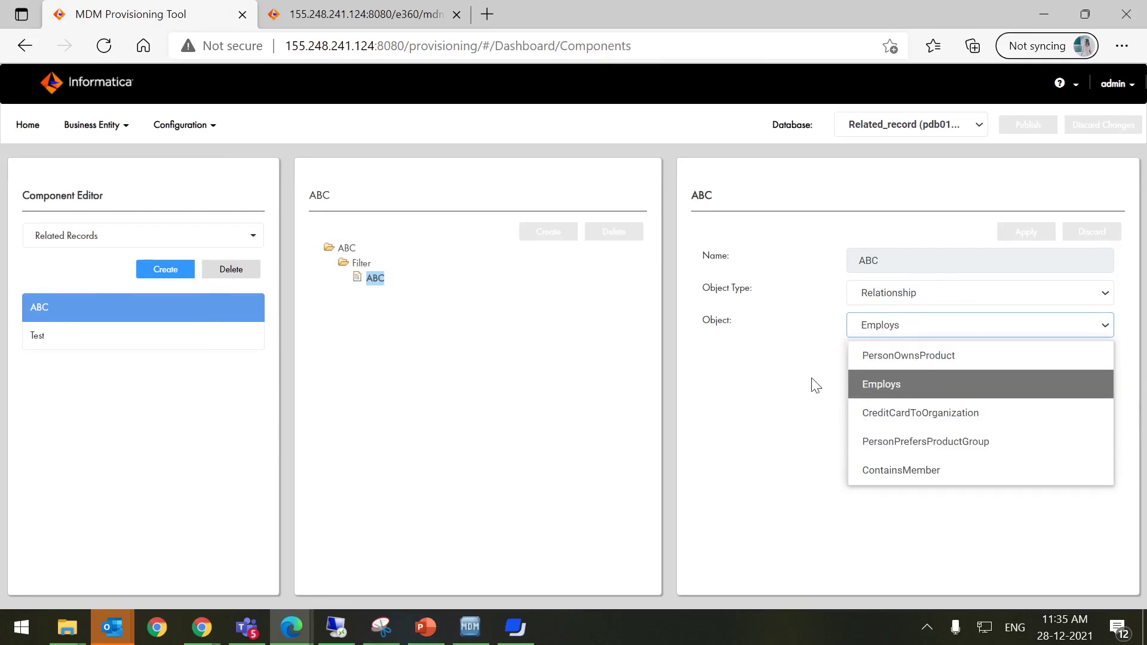
left_click(756, 386)
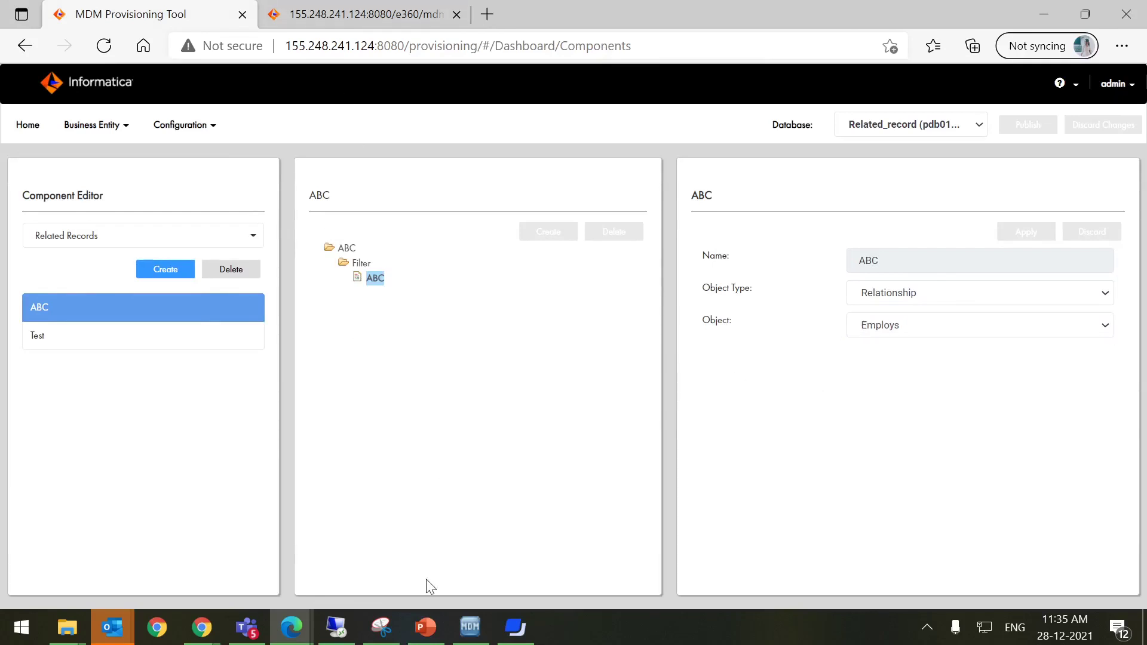
left_click(515, 627)
left_click(421, 636)
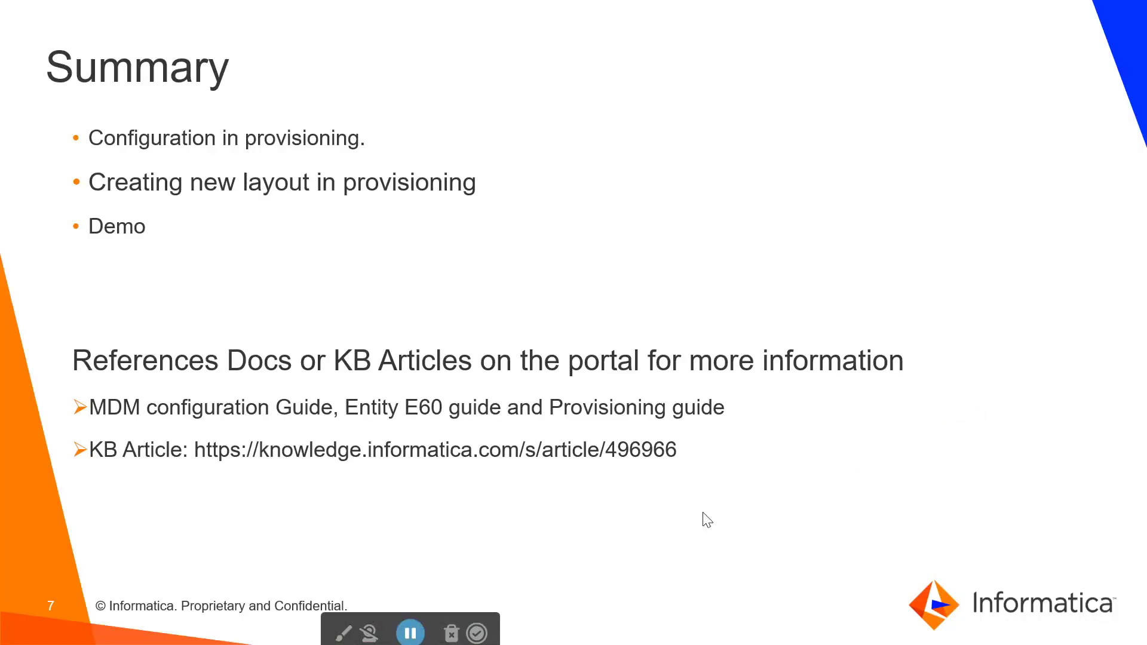